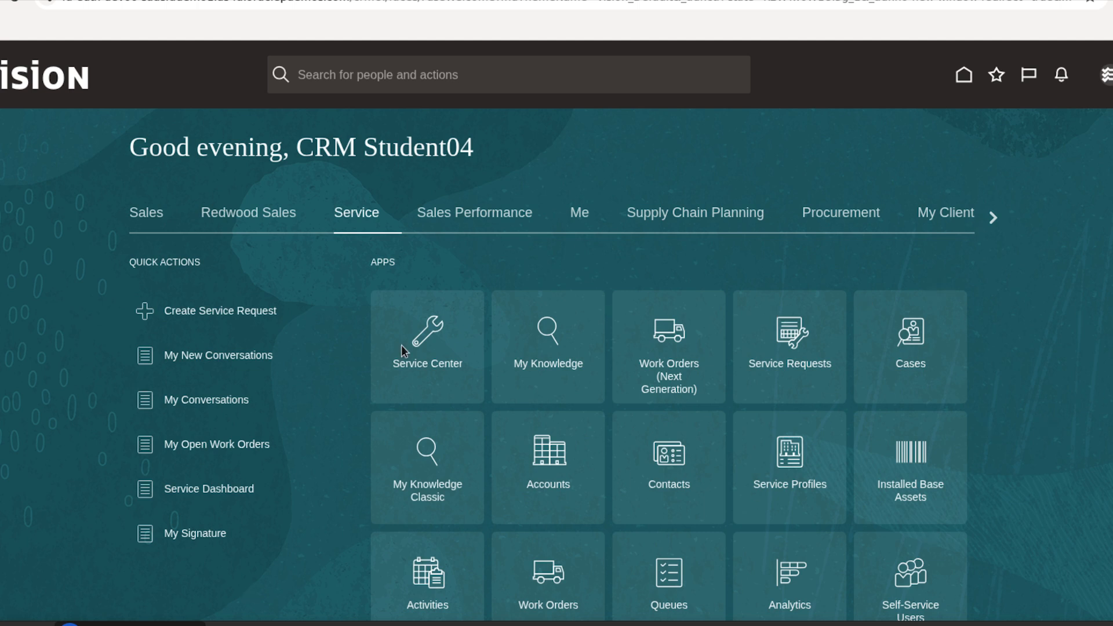
- Open the Service Center from the Service apps on the home page
{"action": "scroll", "coordinate": [1093, 497], "scroll_direction": "down", "scroll_amount": 1}
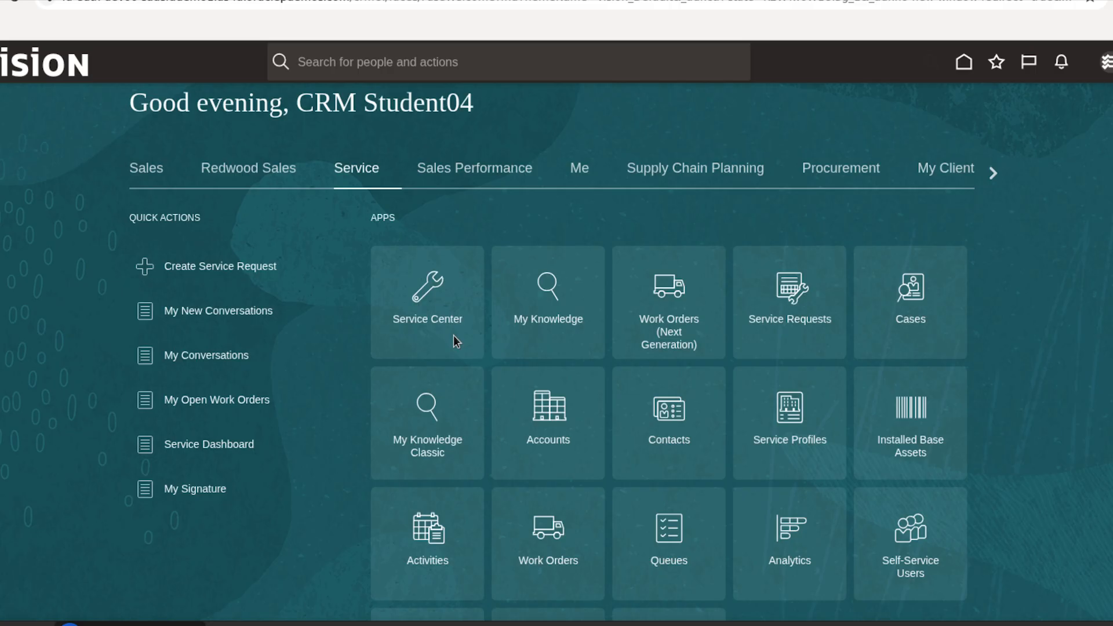
{"action": "scroll", "coordinate": [375, 288], "scroll_direction": "down", "scroll_amount": 1}
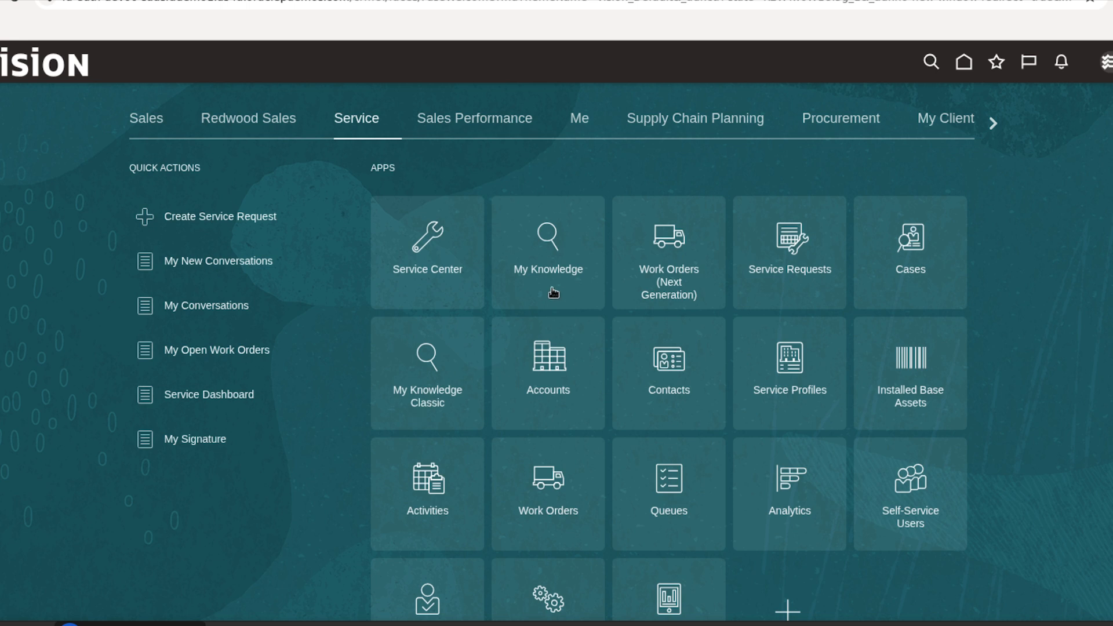
{"action": "scroll", "coordinate": [551, 283], "scroll_direction": "down", "scroll_amount": 3}
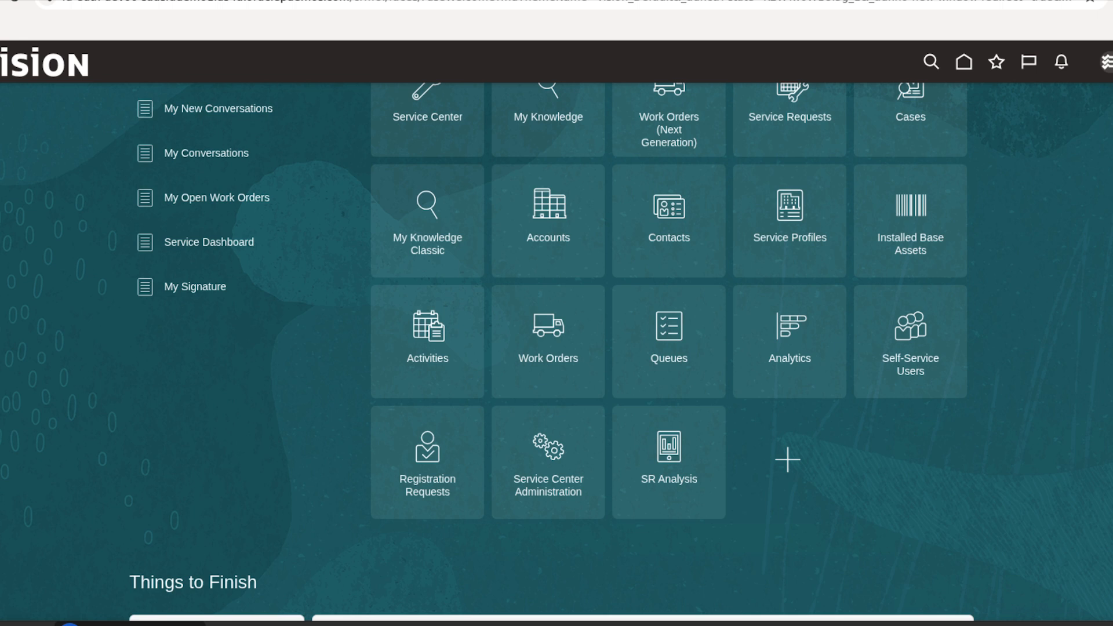
{"action": "scroll", "coordinate": [556, 351], "scroll_direction": "up", "scroll_amount": 1}
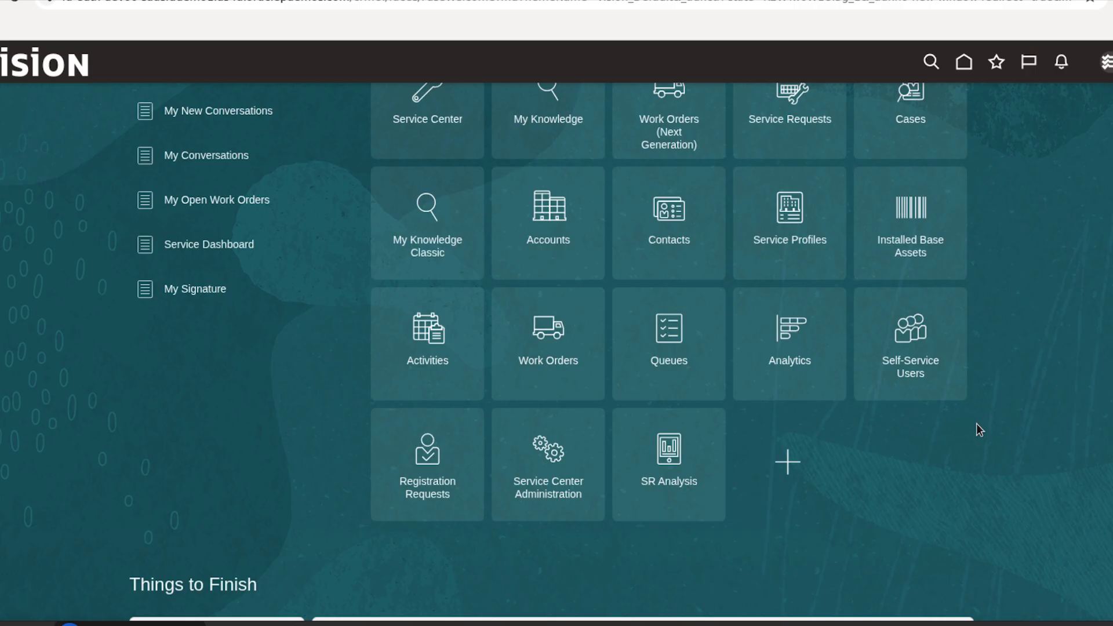
{"action": "scroll", "coordinate": [976, 423], "scroll_direction": "up", "scroll_amount": 1}
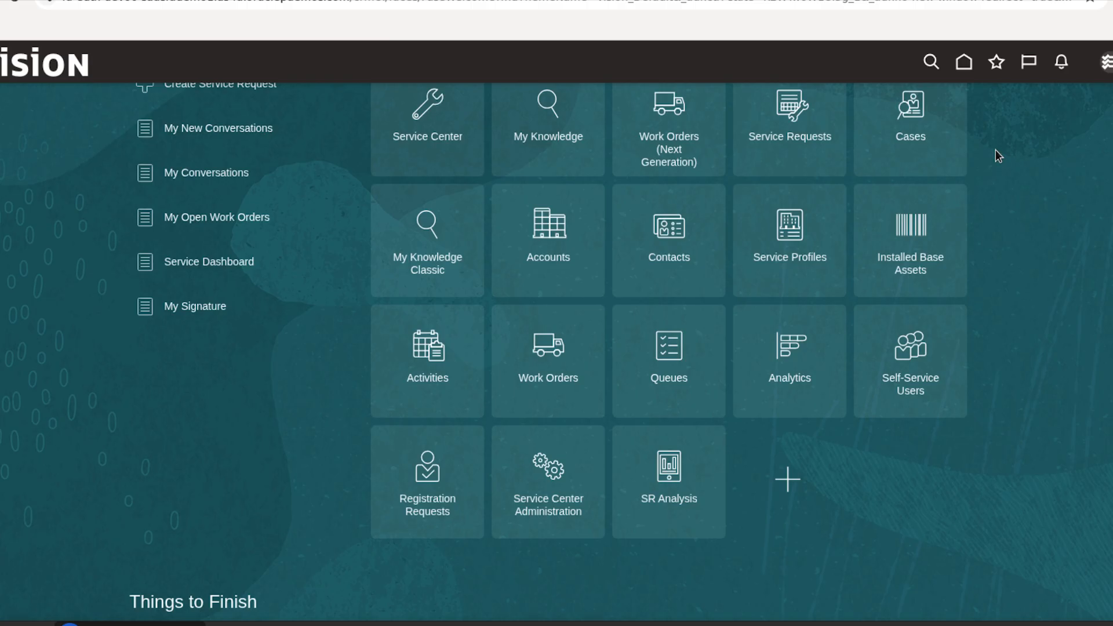
{"action": "left_click", "coordinate": [698, 156]}
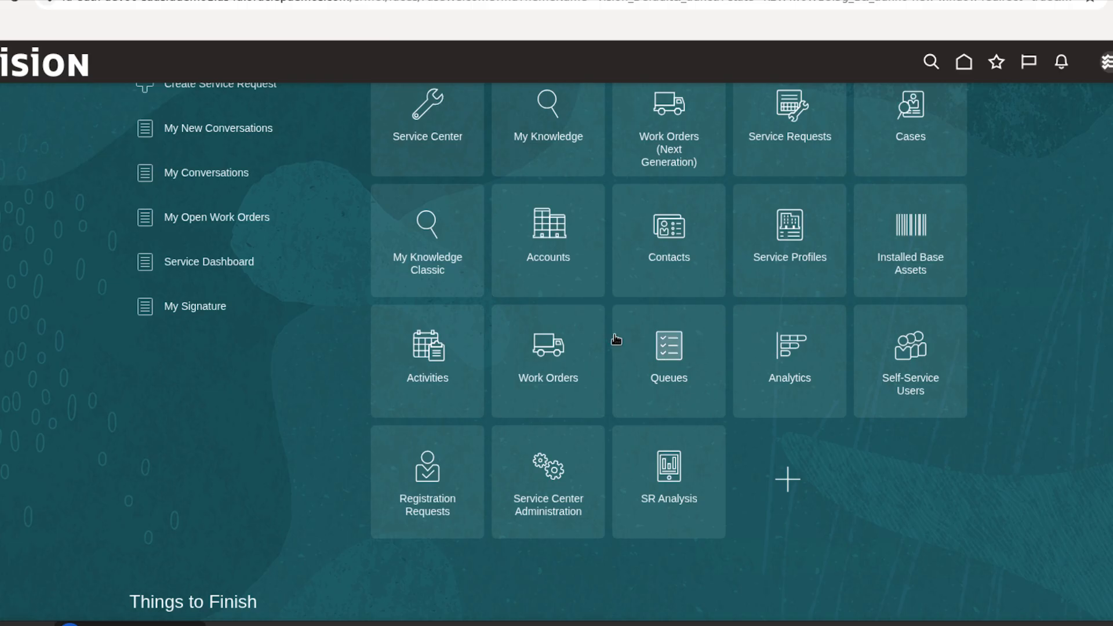
{"action": "left_click", "coordinate": [702, 393]}
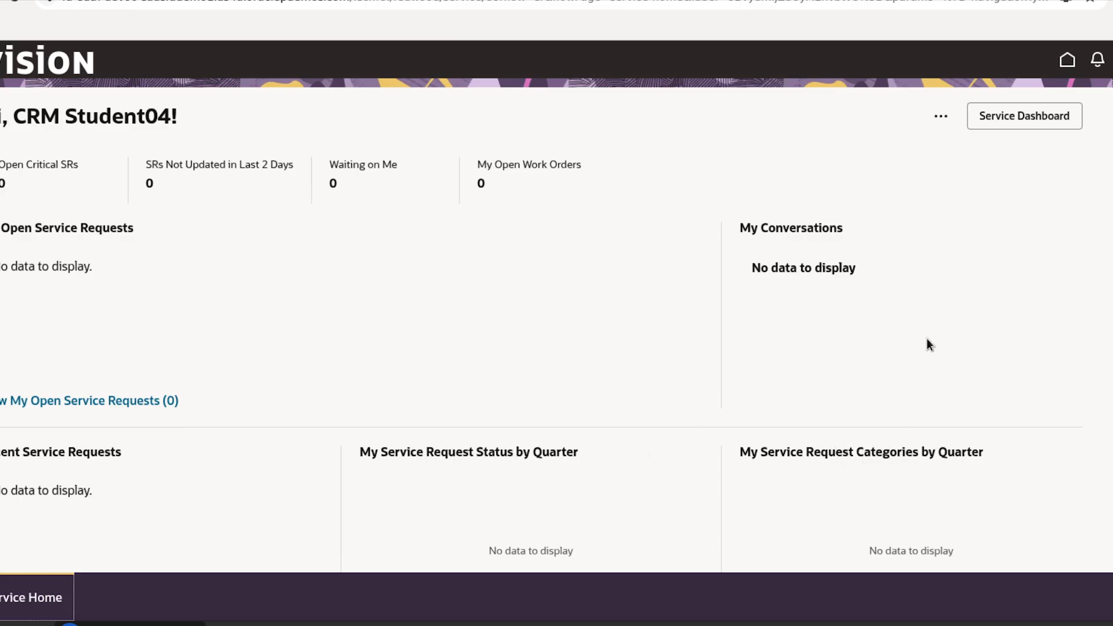
- Open the Service Dashboard and examine its SR Overview and Agent Performance pages
{"action": "left_click", "coordinate": [1016, 126]}
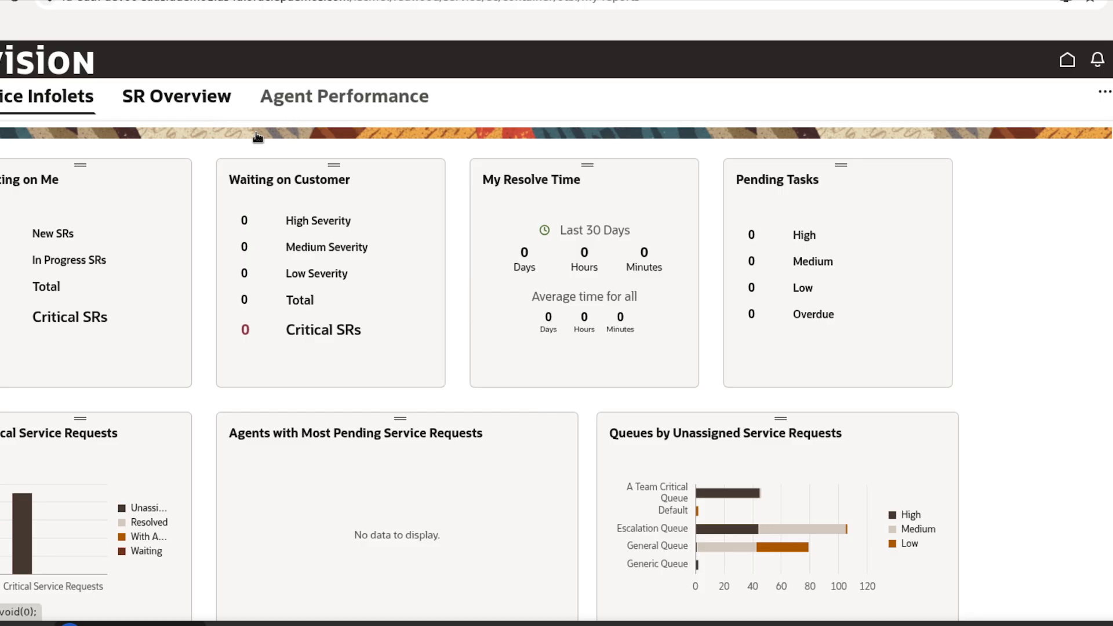
{"action": "left_click", "coordinate": [217, 130]}
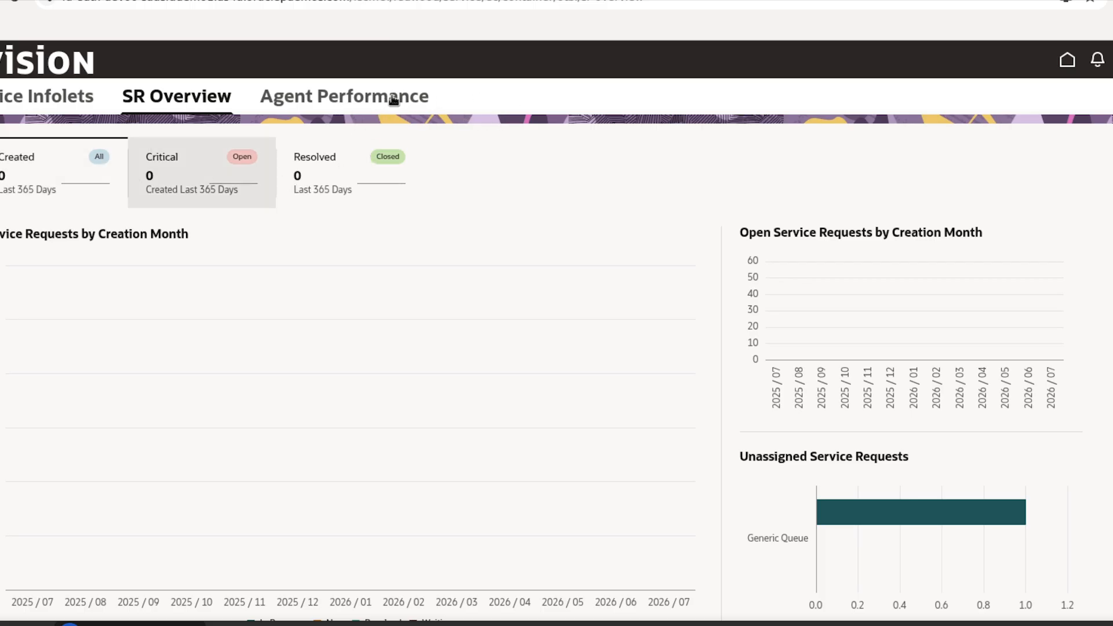
{"action": "left_click", "coordinate": [301, 84]}
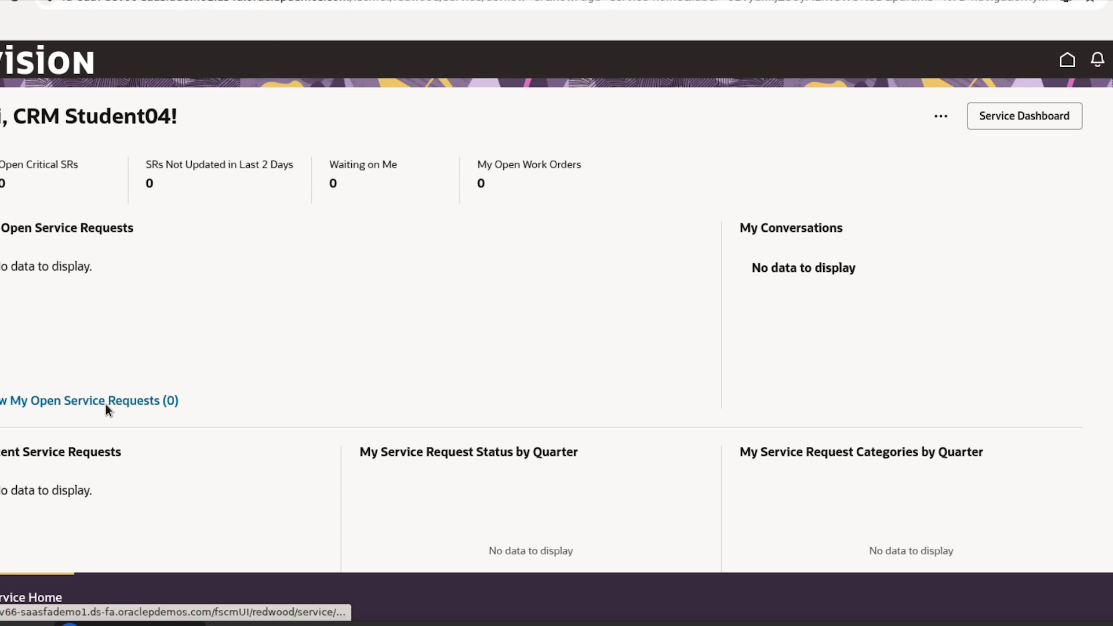
- Open the list of service requests from the service home page and check the actions available for it
{"action": "left_click", "coordinate": [84, 404]}
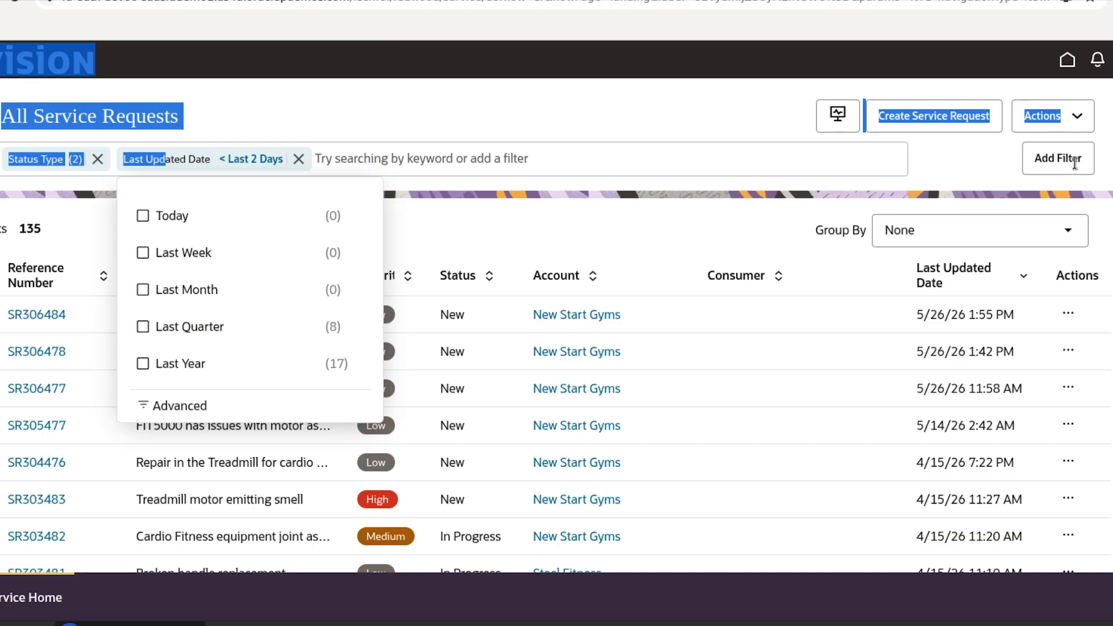
{"action": "left_click", "coordinate": [1078, 123]}
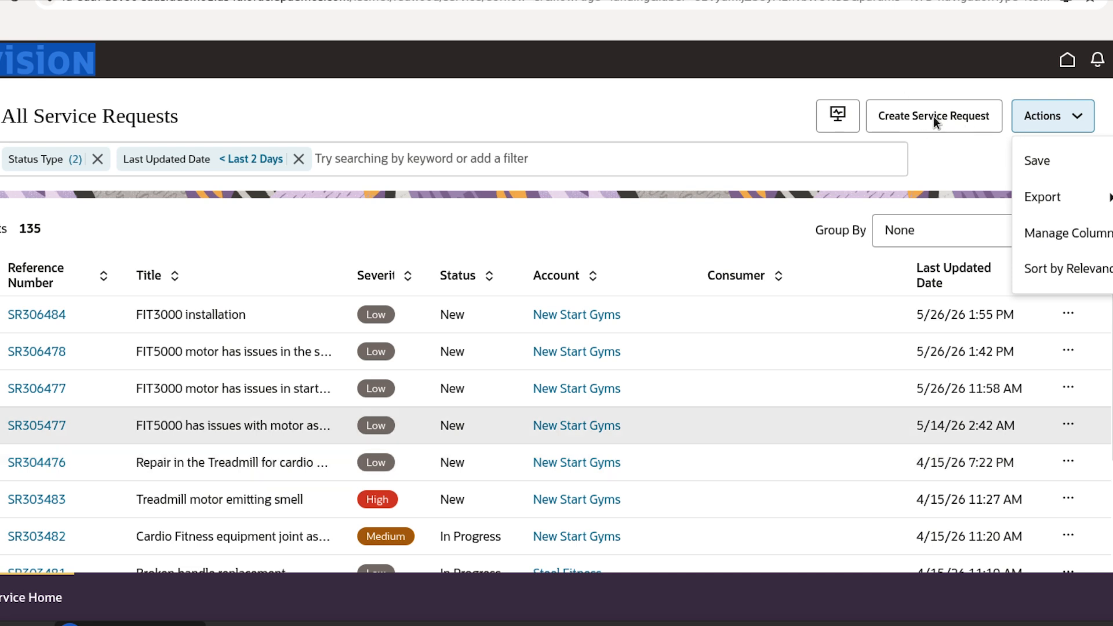
{"action": "left_click", "coordinate": [926, 106]}
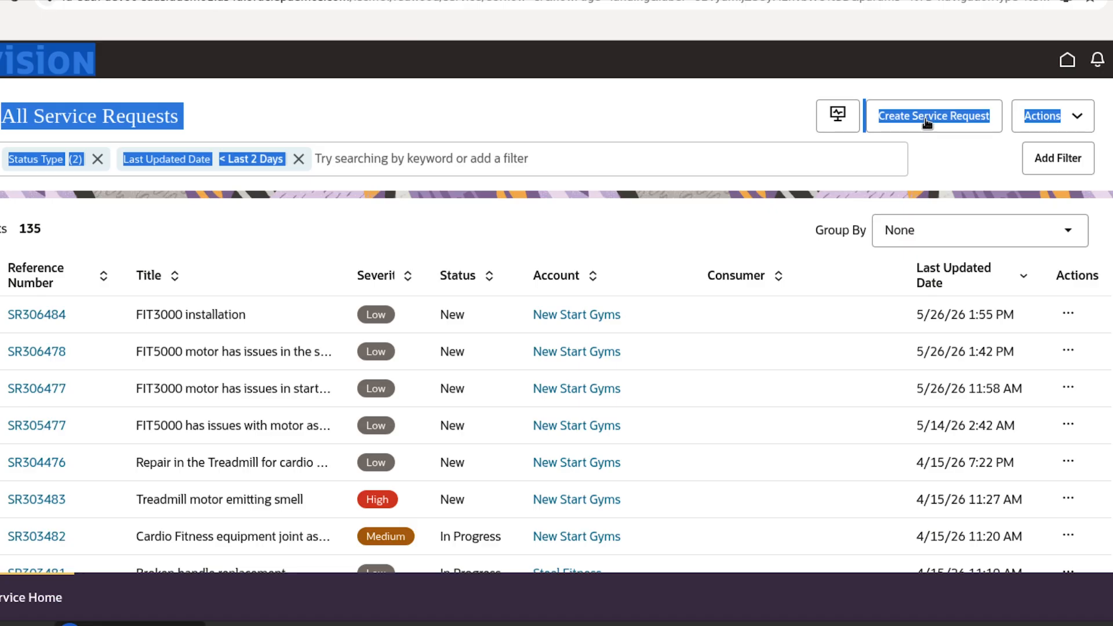
- Start a new service request titled "test" for the account Pecos Wolf Production Partners
{"action": "left_click", "coordinate": [926, 119]}
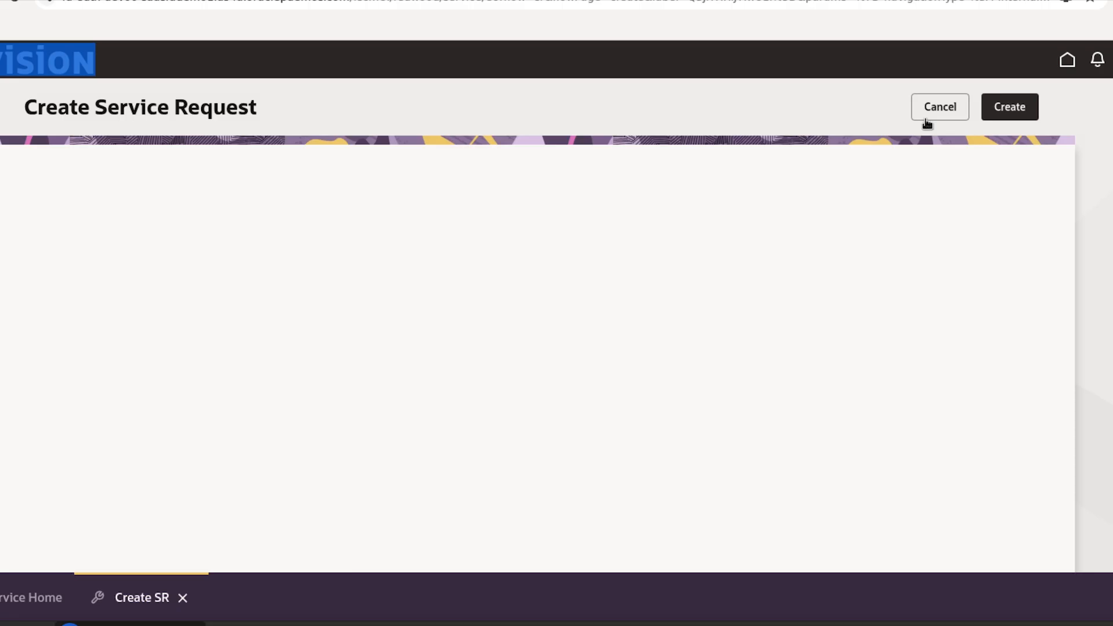
{"action": "left_click", "coordinate": [926, 118]}
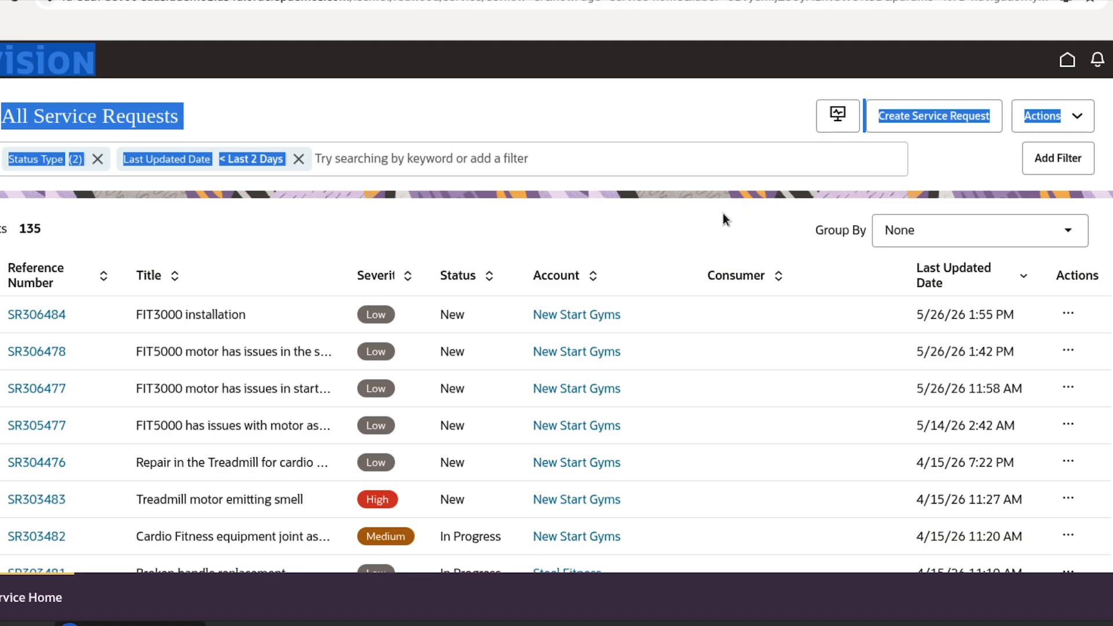
{"action": "left_click", "coordinate": [936, 102]}
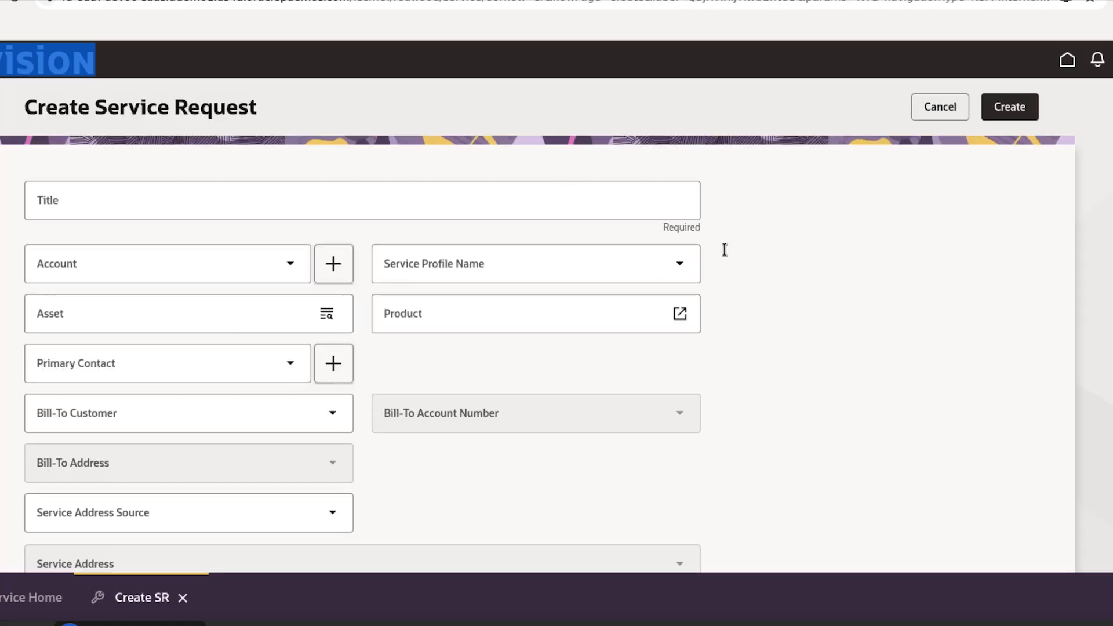
{"action": "left_click", "coordinate": [132, 198]}
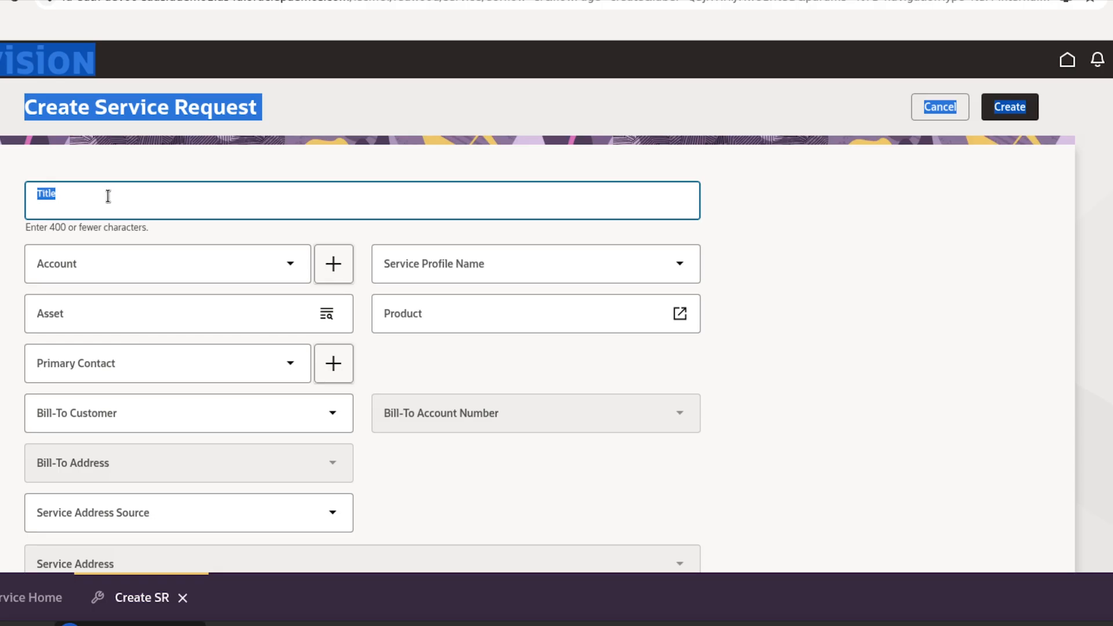
{"action": "type", "text": "test"}
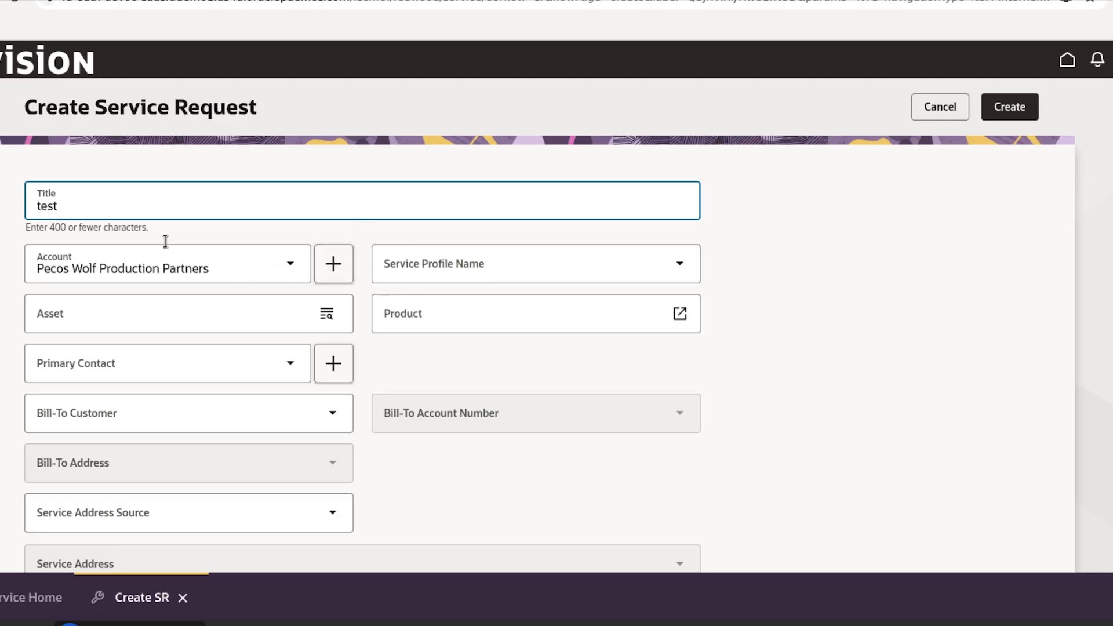
- Set the request's service profile to Corp HQ
{"action": "left_click", "coordinate": [683, 265]}
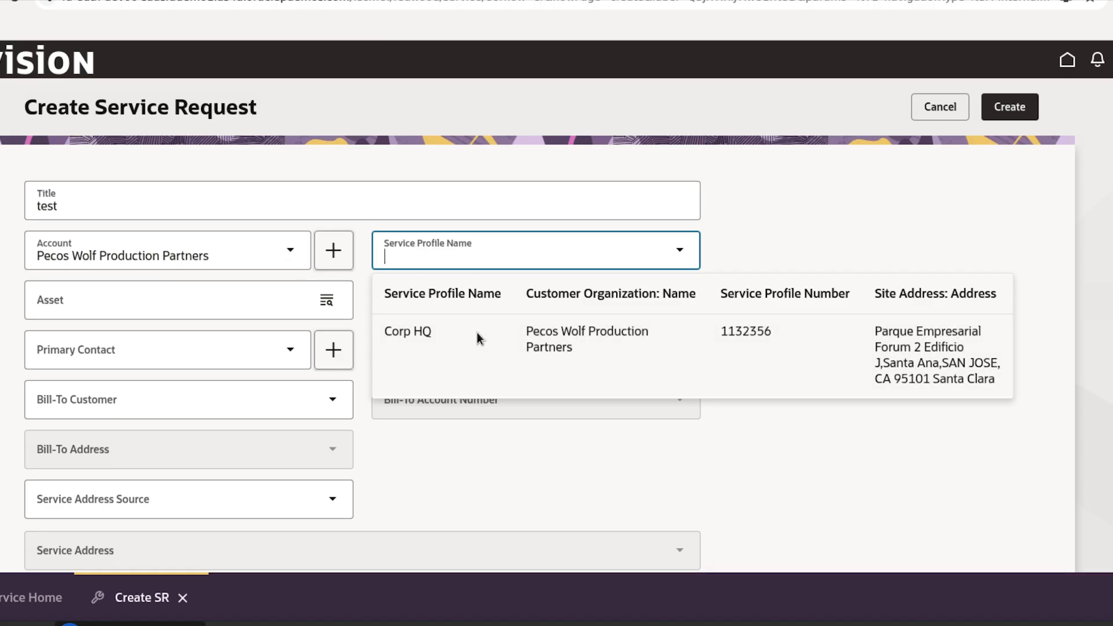
{"action": "left_click", "coordinate": [816, 347]}
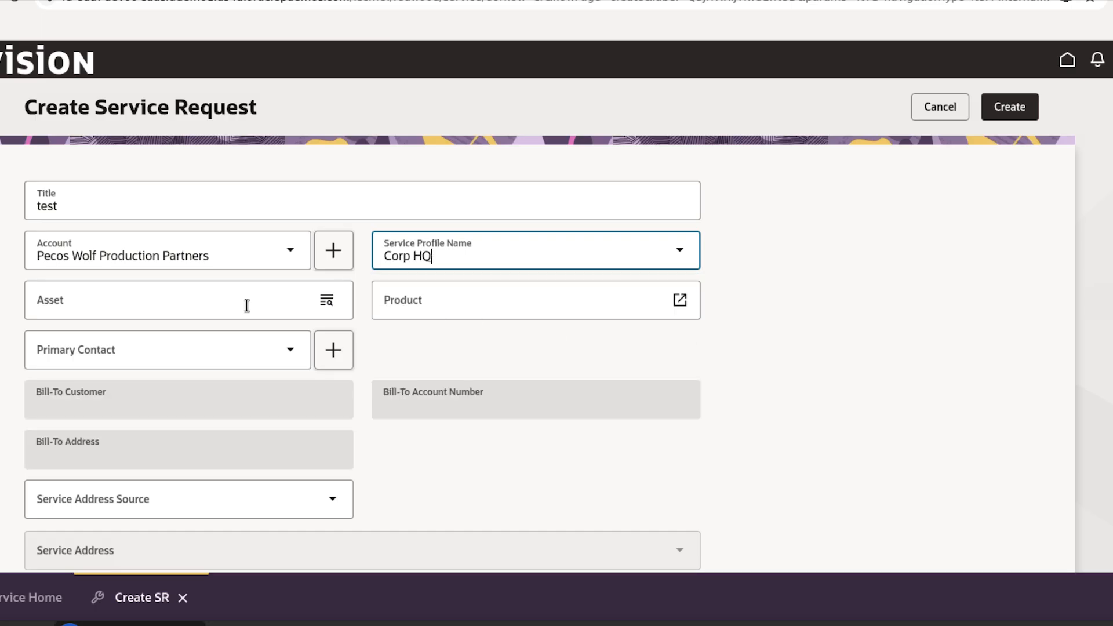
- Examine the asset list and its customers in the advanced asset search, and close it without selecting an asset
{"action": "left_click", "coordinate": [328, 298]}
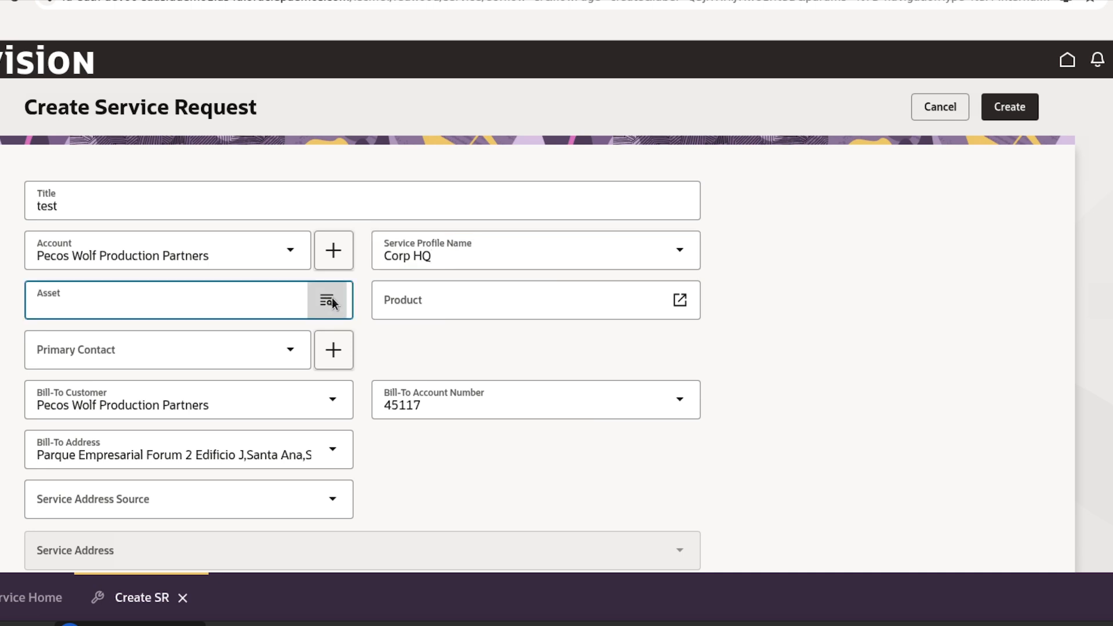
{"action": "left_click", "coordinate": [330, 300]}
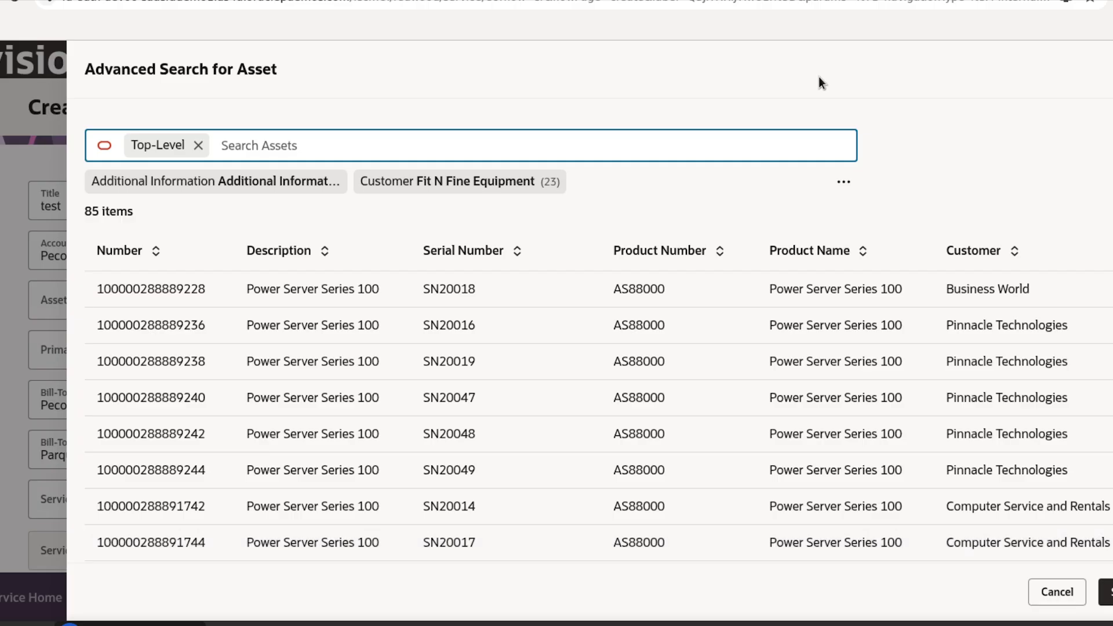
{"action": "left_click", "coordinate": [1055, 592]}
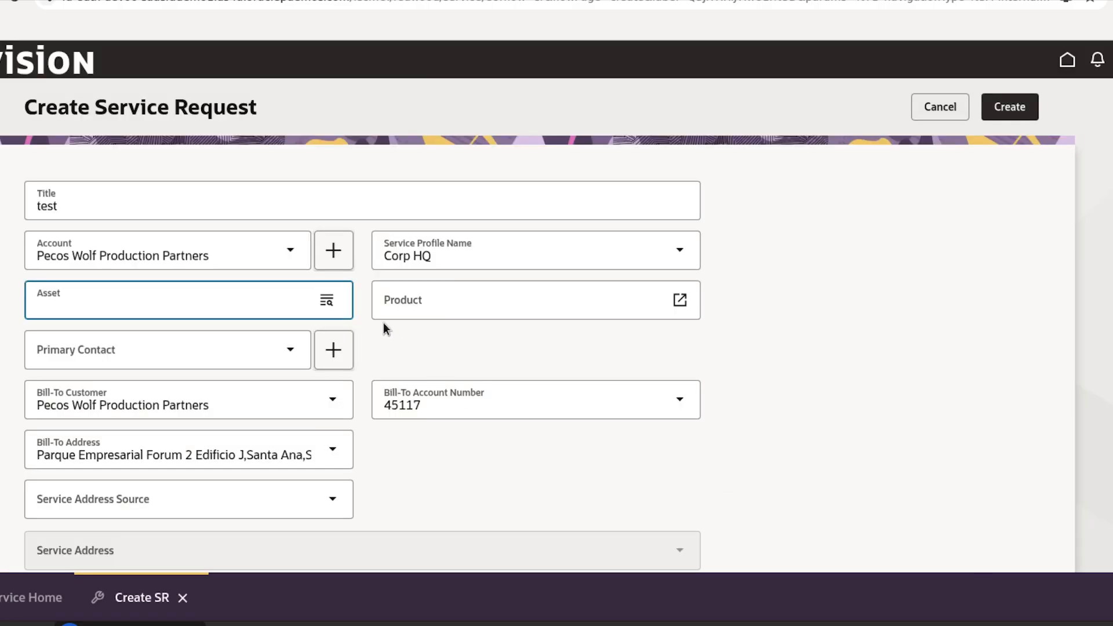
{"action": "left_click", "coordinate": [331, 304]}
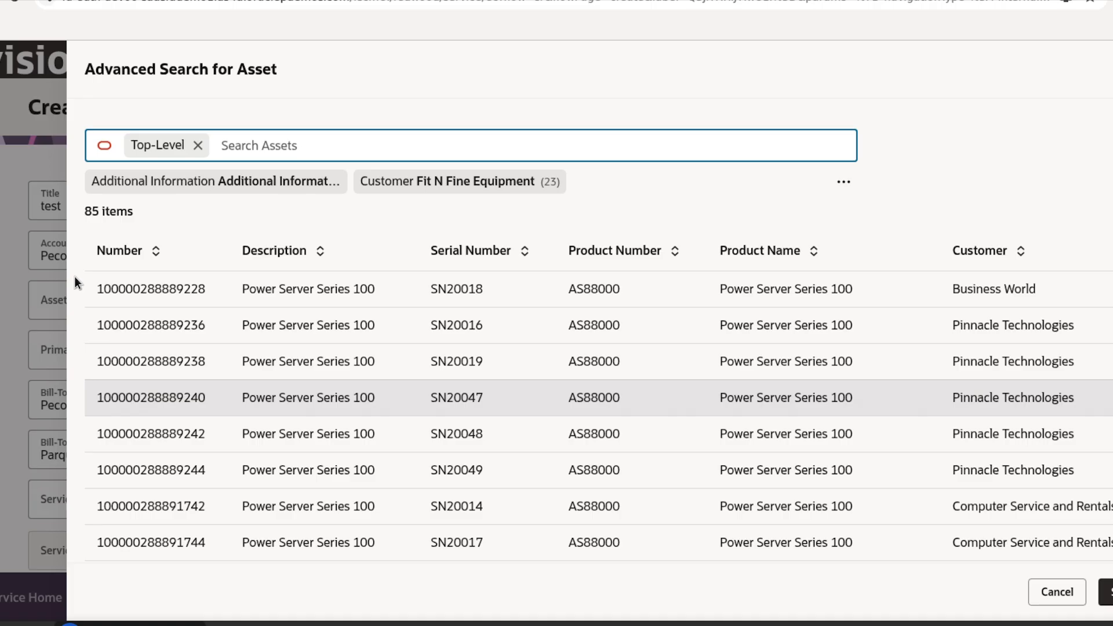
{"action": "left_click", "coordinate": [1055, 592]}
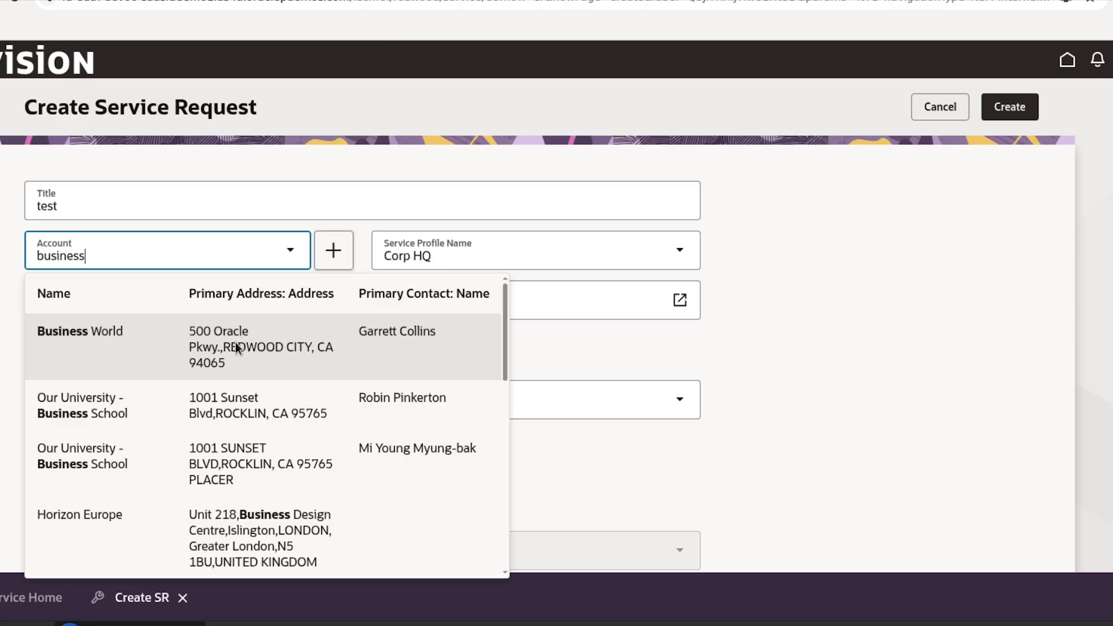
- Change the request's account to Business World and set its service profile to Business World (1098)
{"action": "key", "text": "Return"}
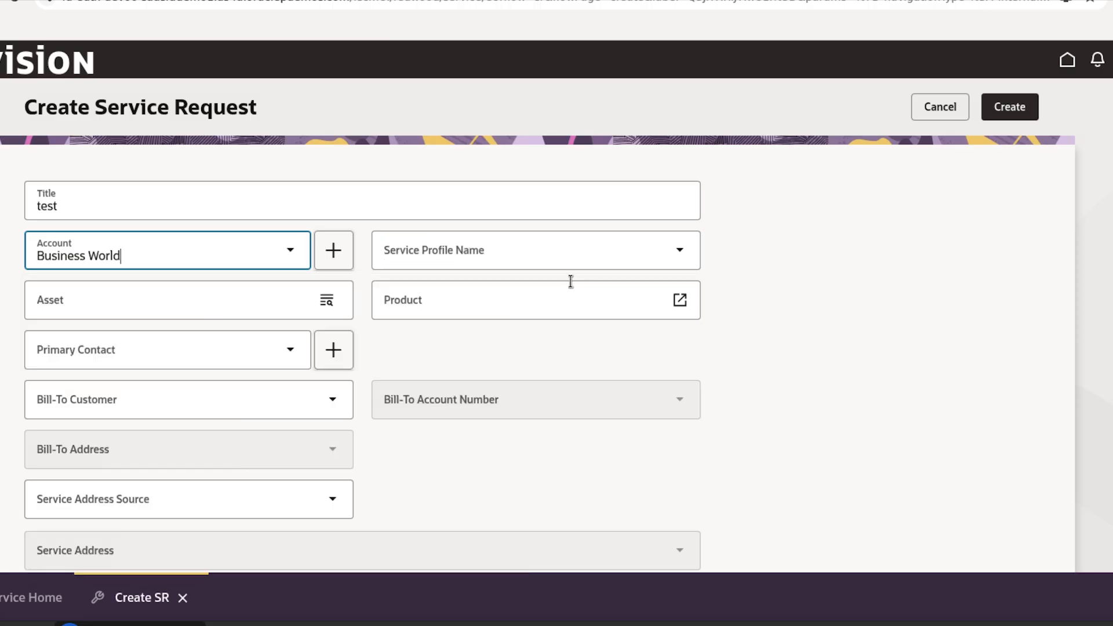
{"action": "left_click", "coordinate": [532, 260]}
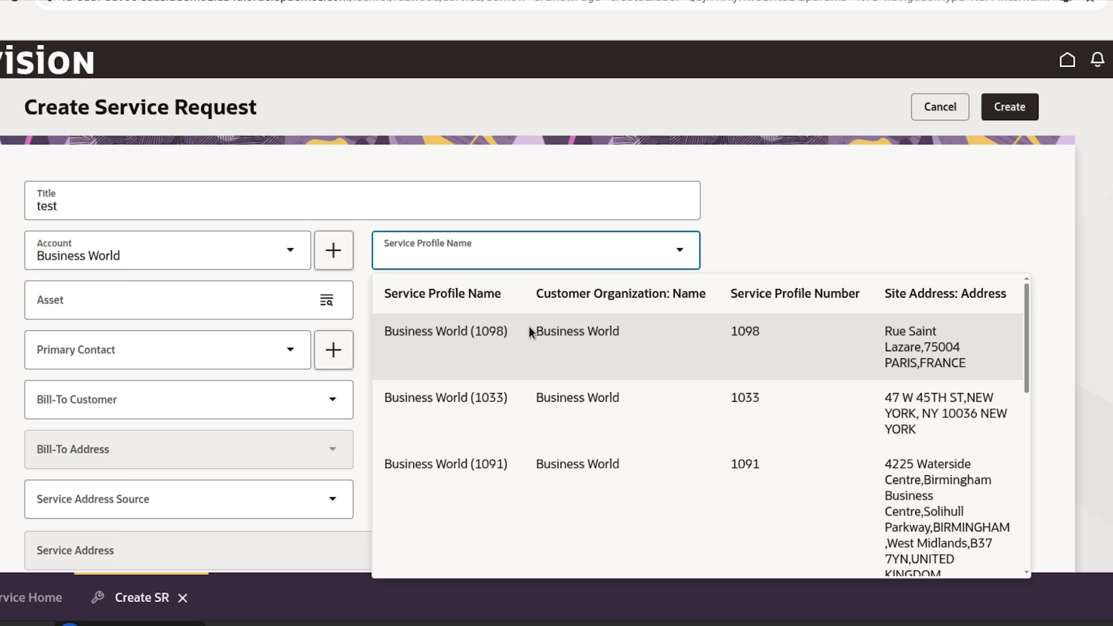
{"action": "left_click", "coordinate": [640, 351]}
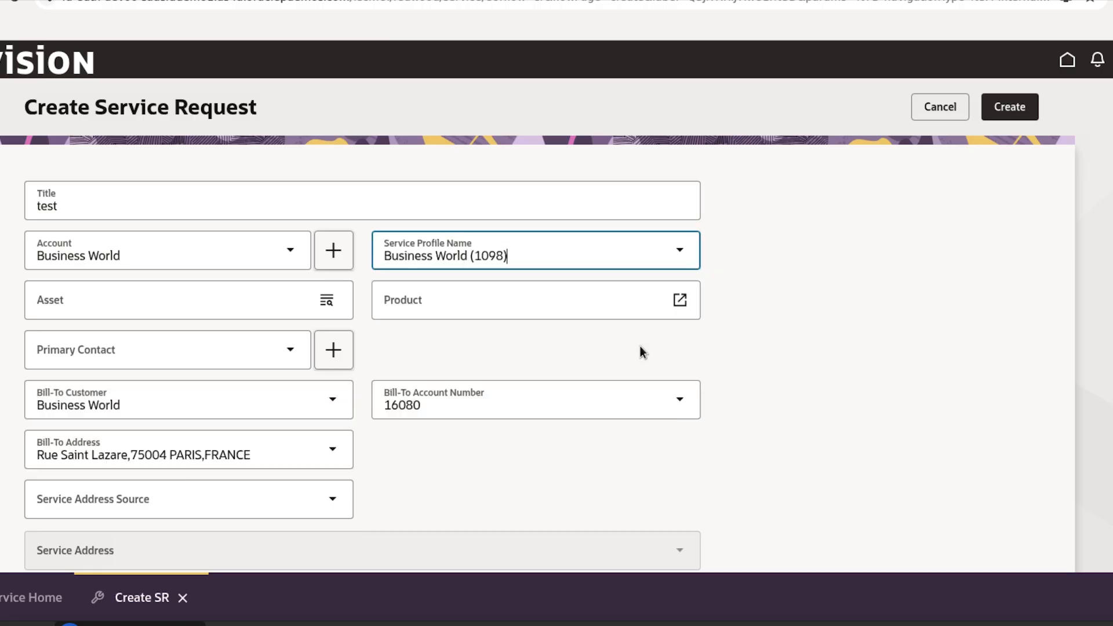
- Assign the Business World asset Power Server Series 100 to the request using the advanced asset search
{"action": "left_click", "coordinate": [329, 306]}
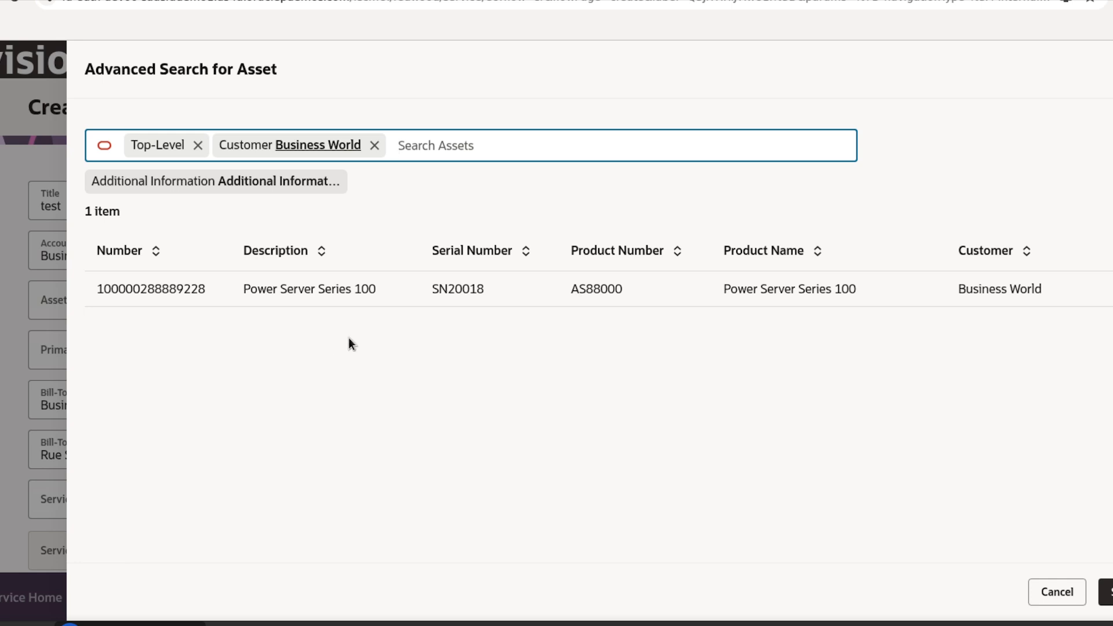
{"action": "left_click", "coordinate": [454, 287]}
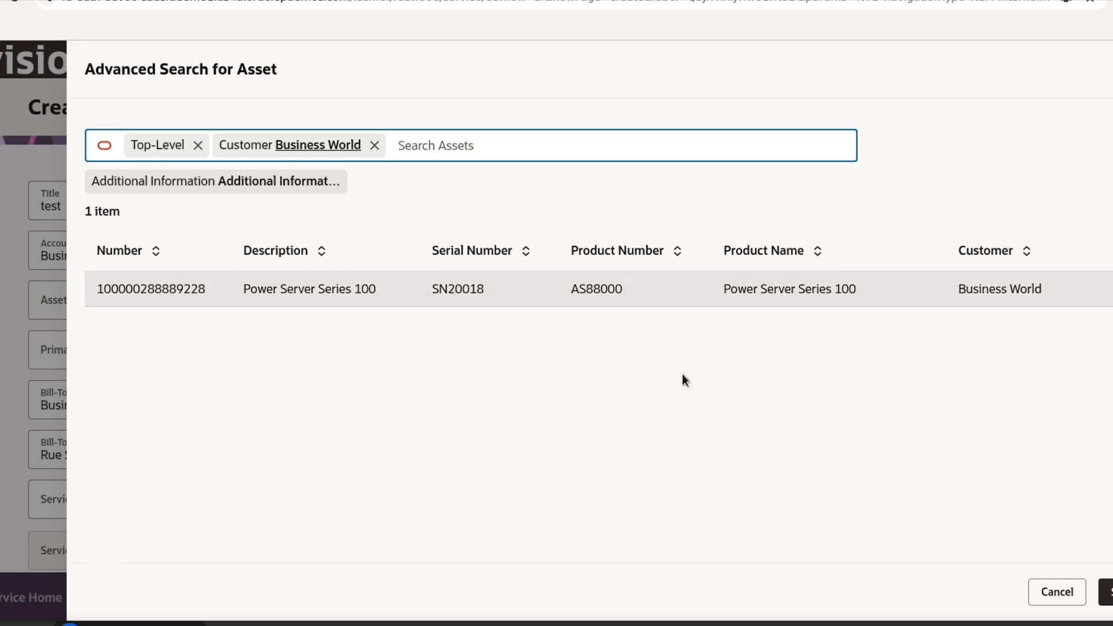
{"action": "left_click", "coordinate": [453, 288]}
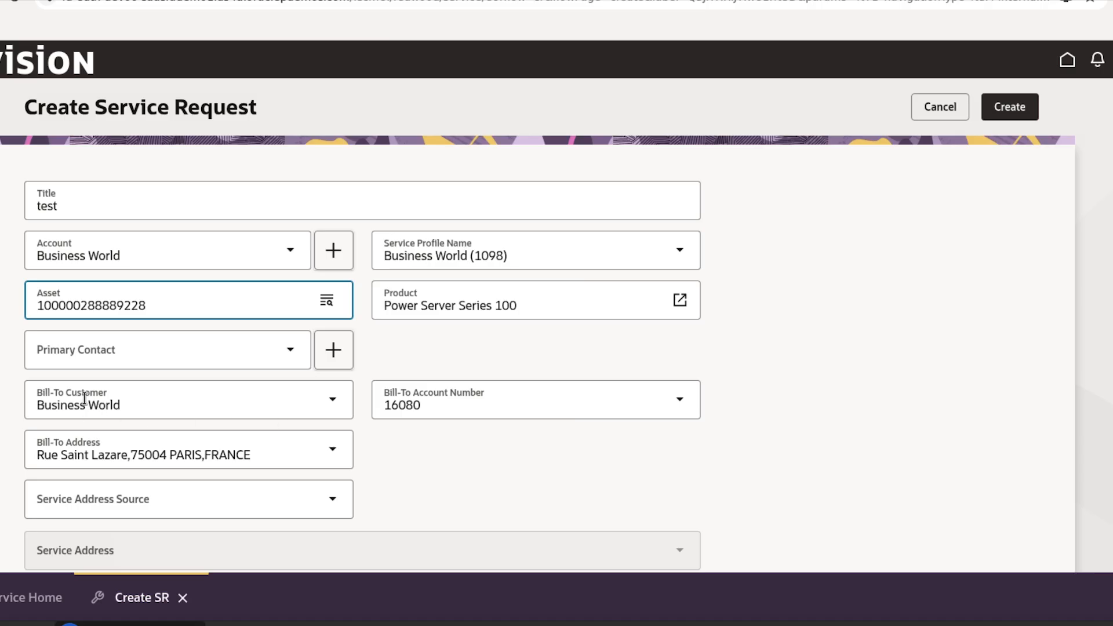
- Check the available primary contacts without picking one, and look over the remaining fields of the request form
{"action": "left_click", "coordinate": [295, 351]}
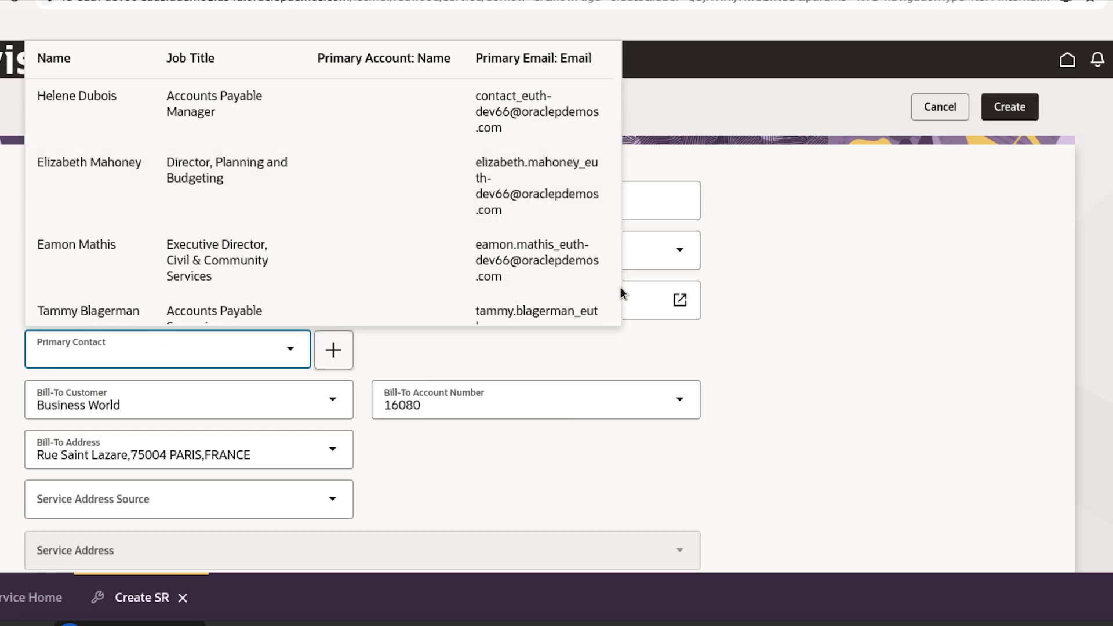
{"action": "left_click", "coordinate": [743, 94]}
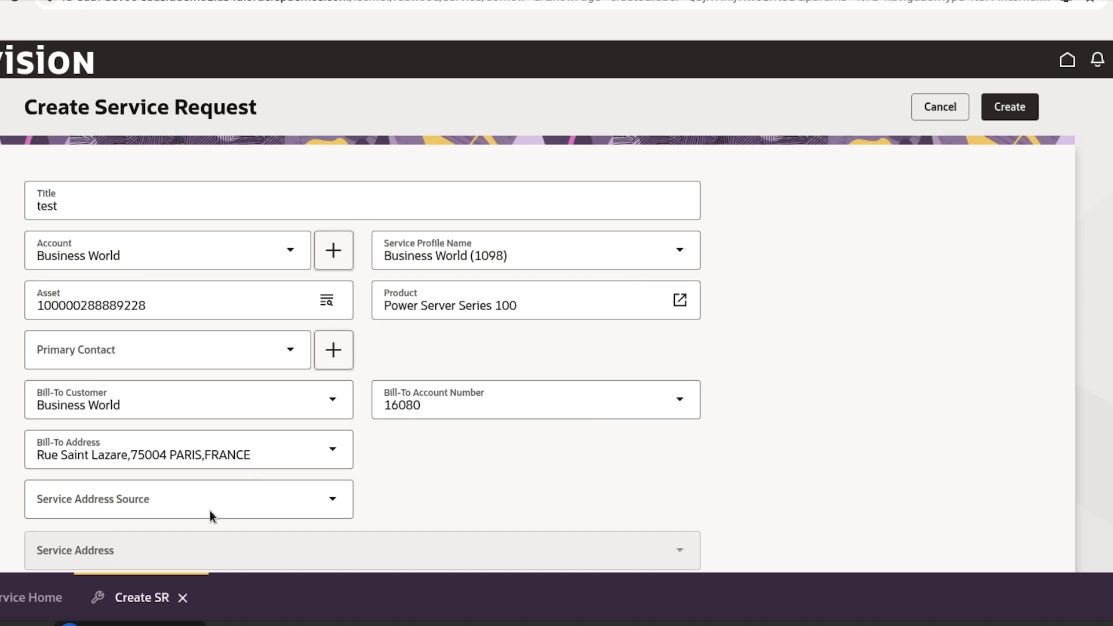
{"action": "scroll", "coordinate": [210, 511], "scroll_direction": "down", "scroll_amount": 1}
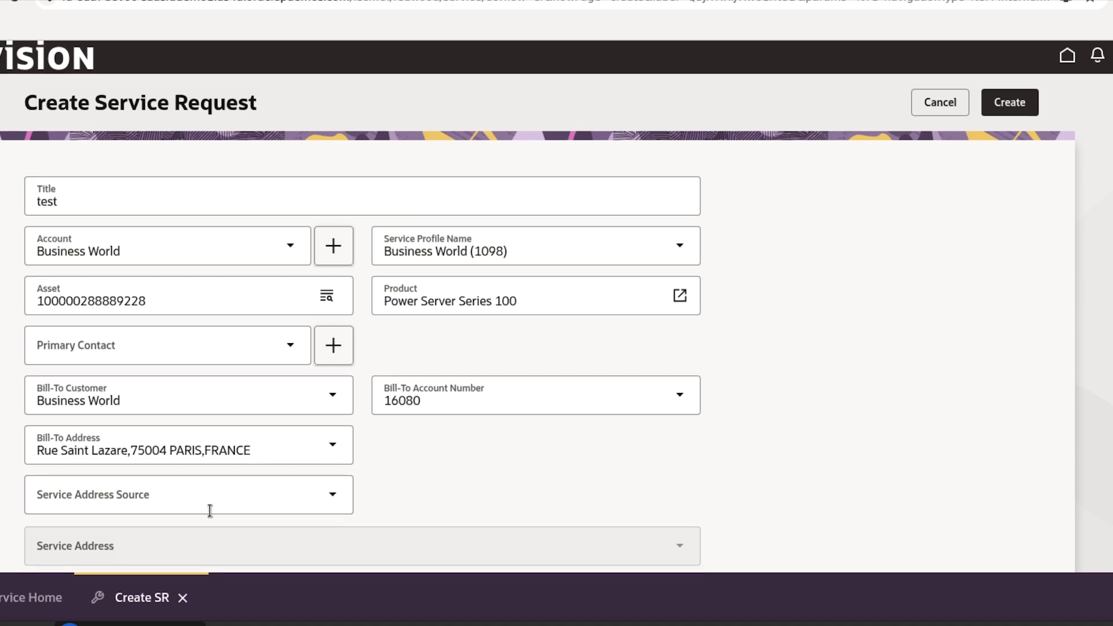
{"action": "scroll", "coordinate": [506, 327], "scroll_direction": "down", "scroll_amount": 4}
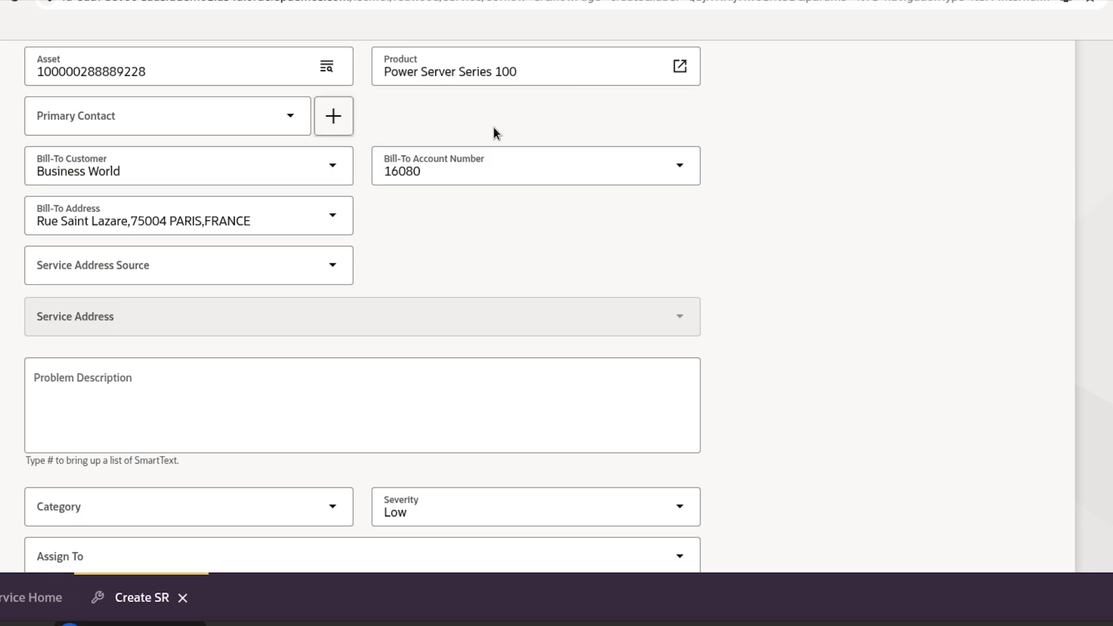
- Try Asset as the request's service address source, and set the source to Service Profile instead
{"action": "left_click", "coordinate": [332, 276]}
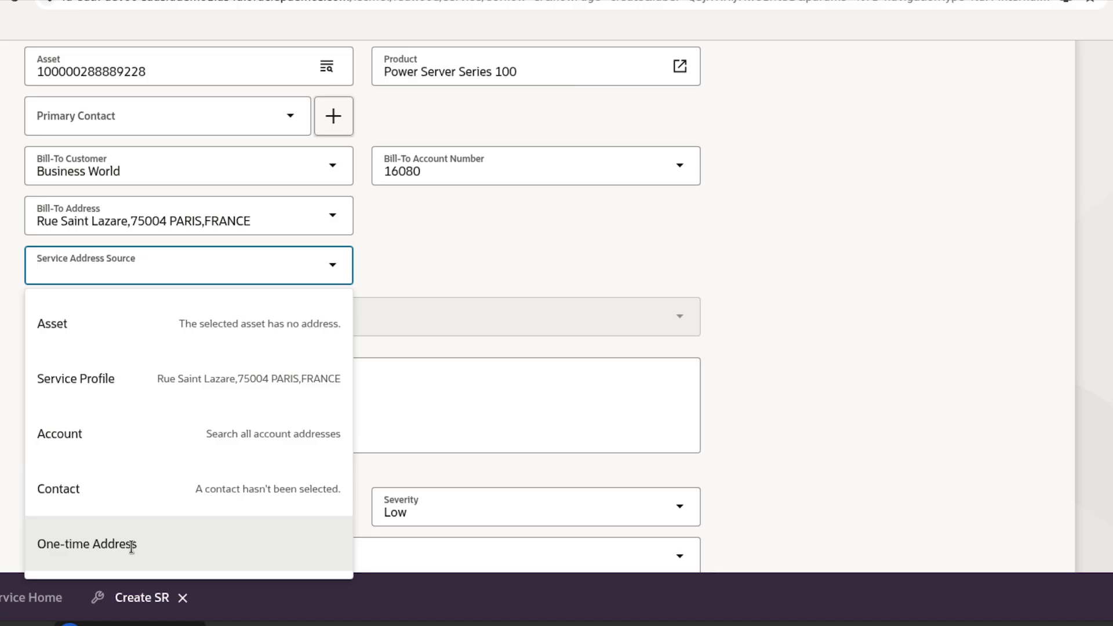
{"action": "left_click", "coordinate": [195, 326]}
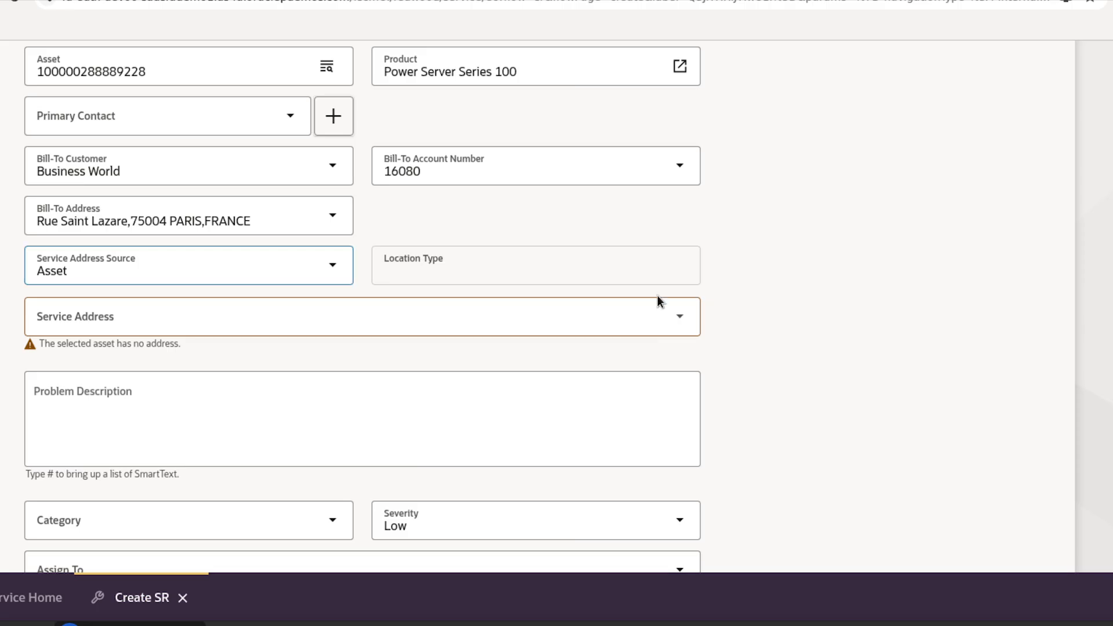
{"action": "key", "text": "Tab"}
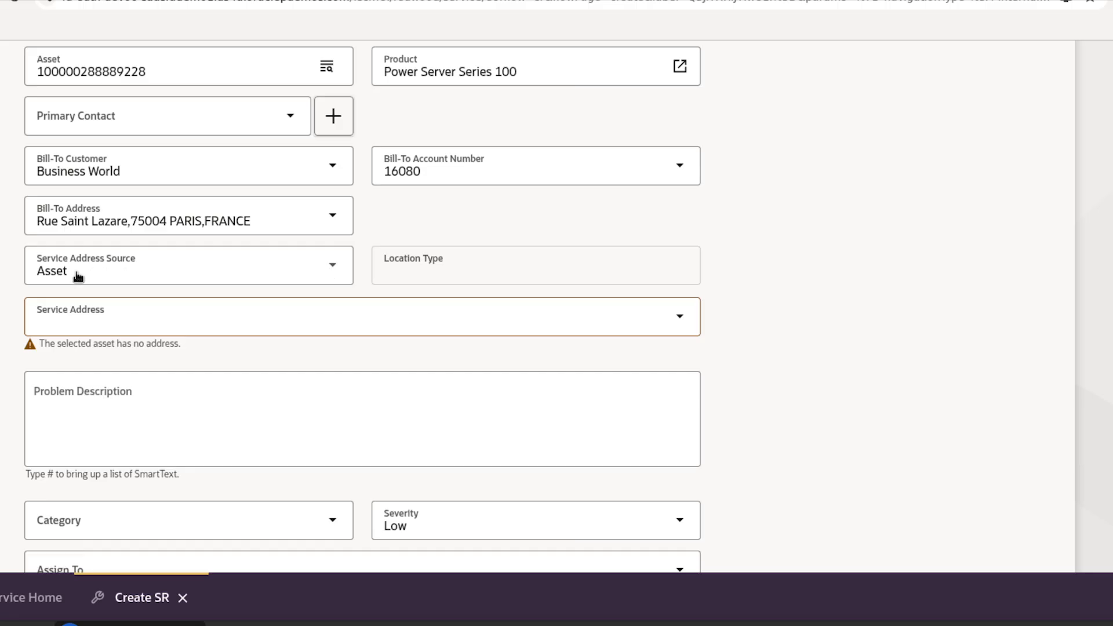
{"action": "left_click", "coordinate": [59, 279]}
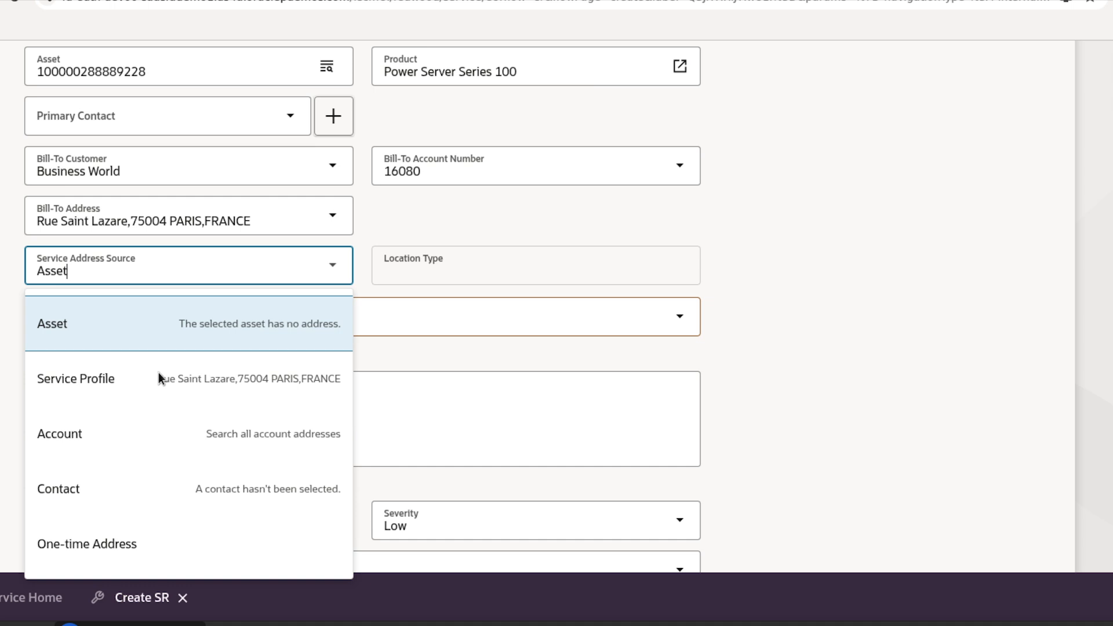
{"action": "left_click", "coordinate": [231, 379]}
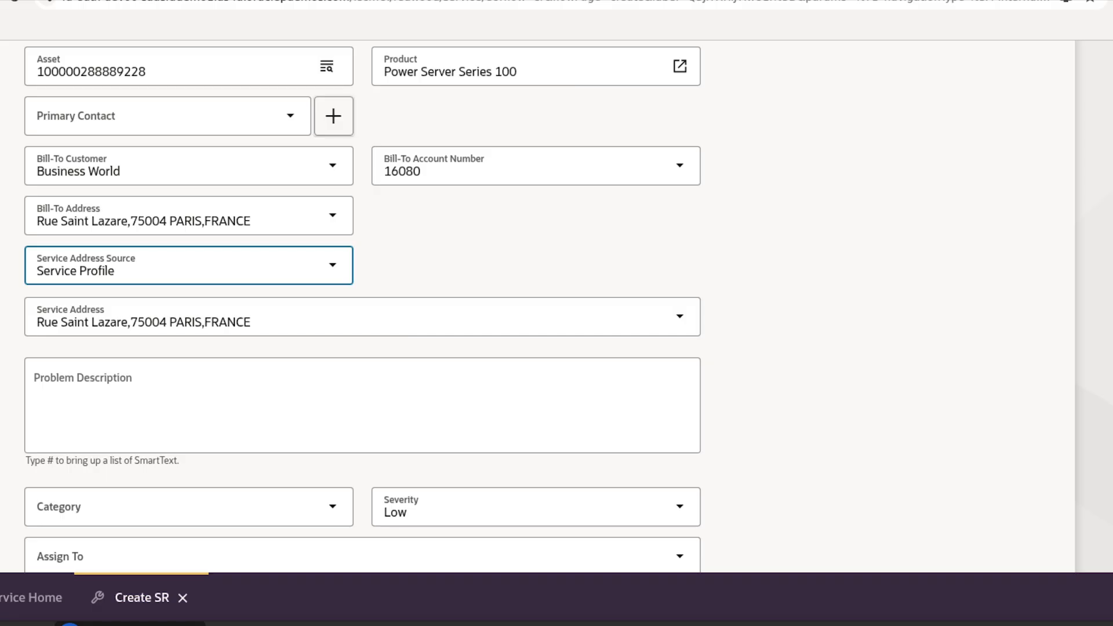
- Enter "test" as the problem description of the service request
{"action": "scroll", "coordinate": [362, 307], "scroll_direction": "down", "scroll_amount": 4}
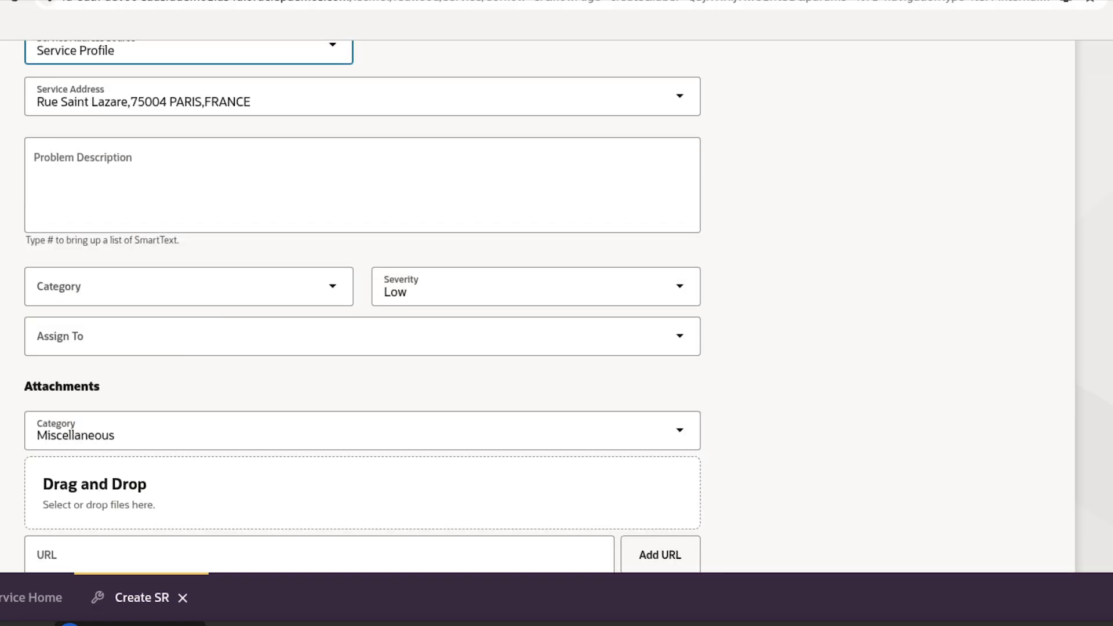
{"action": "scroll", "coordinate": [974, 421], "scroll_direction": "down", "scroll_amount": 2}
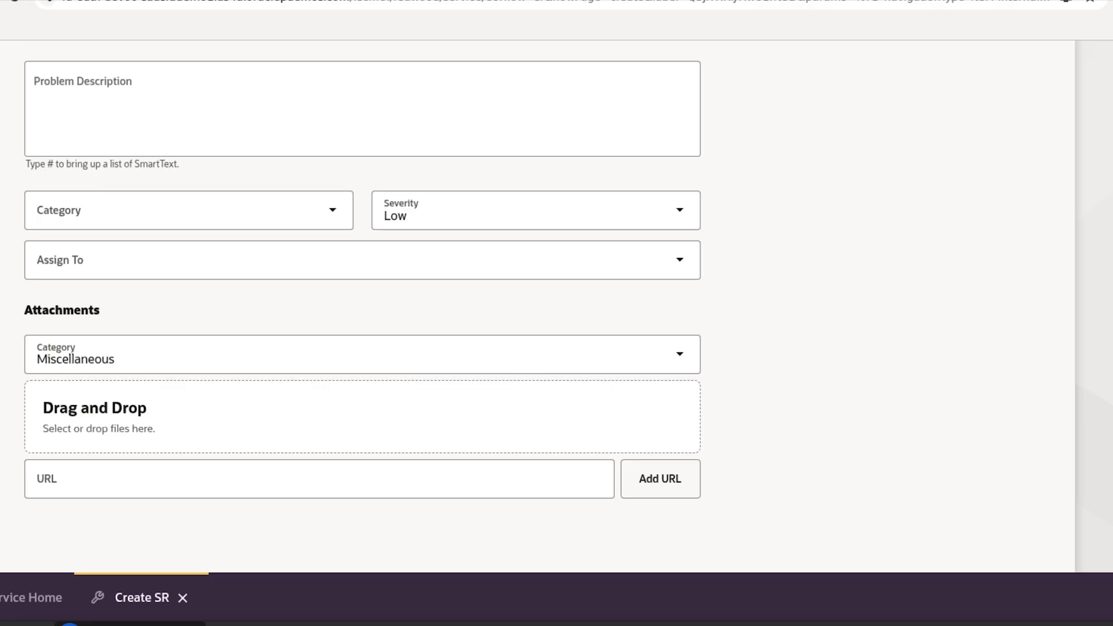
{"action": "scroll", "coordinate": [935, 321], "scroll_direction": "up", "scroll_amount": 1}
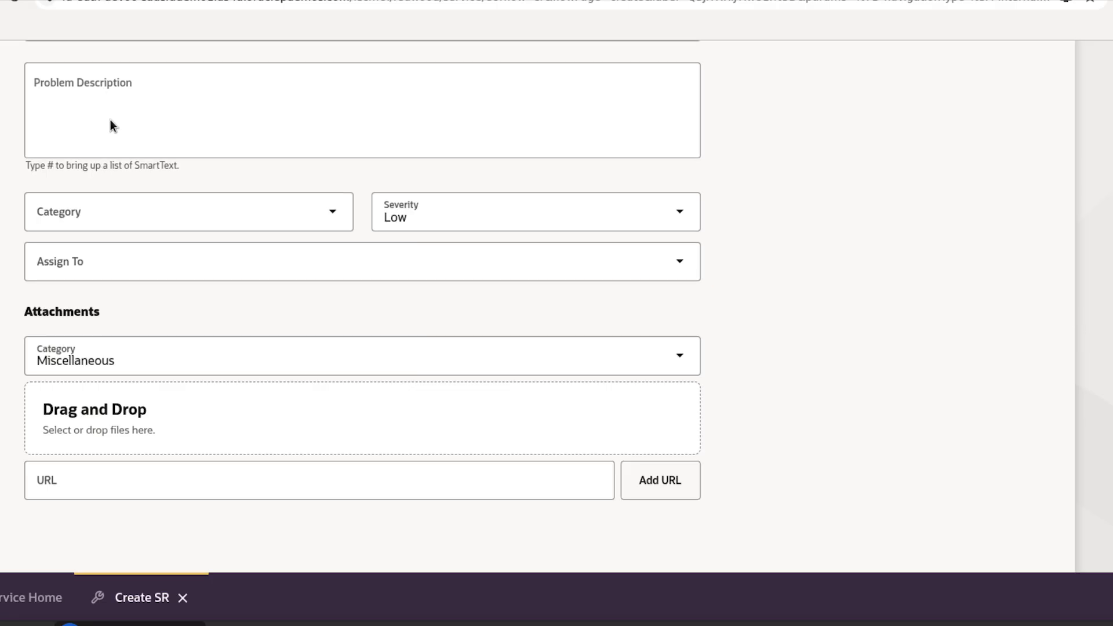
{"action": "scroll", "coordinate": [232, 151], "scroll_direction": "up", "scroll_amount": 1}
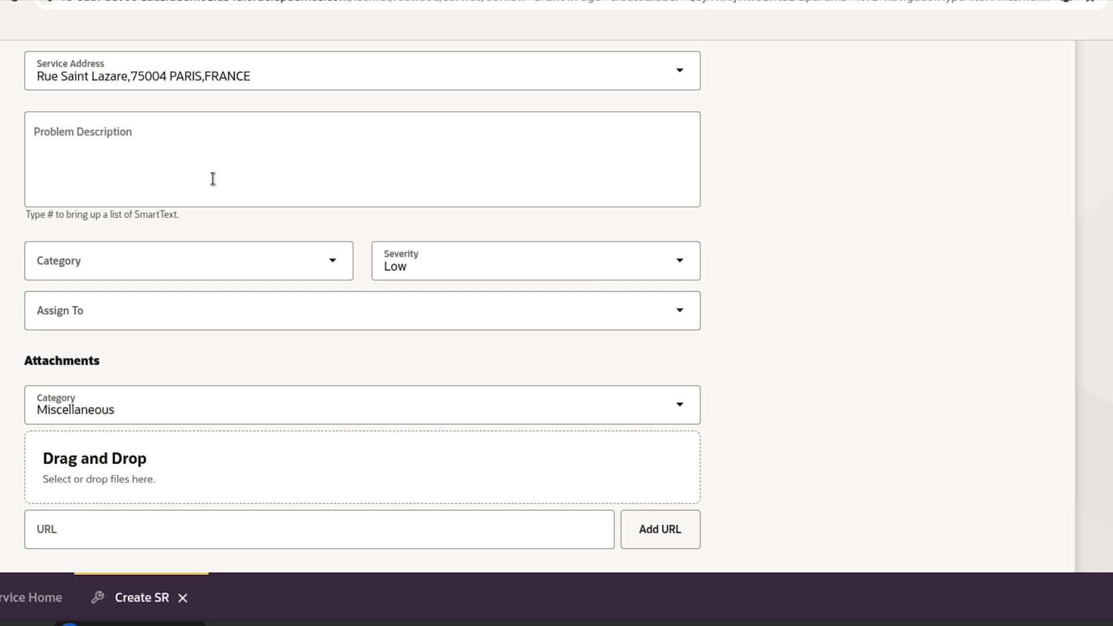
{"action": "left_click", "coordinate": [213, 179]}
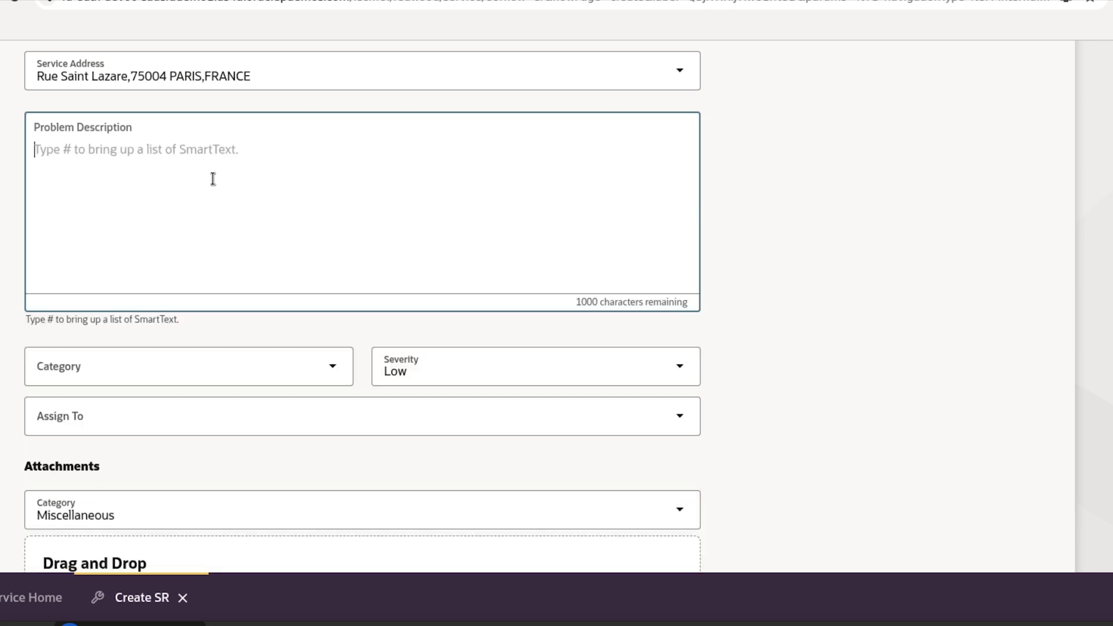
{"action": "type", "text": "test"}
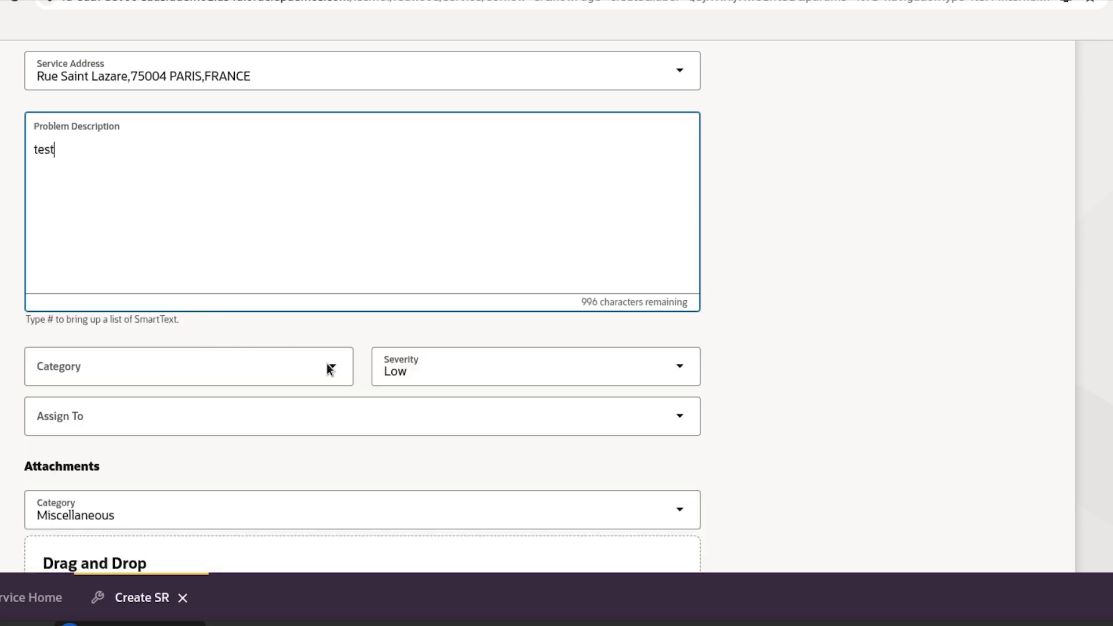
- Set the request's category to Billing under Accounts
{"action": "left_click", "coordinate": [330, 365]}
{"action": "left_click", "coordinate": [331, 366]}
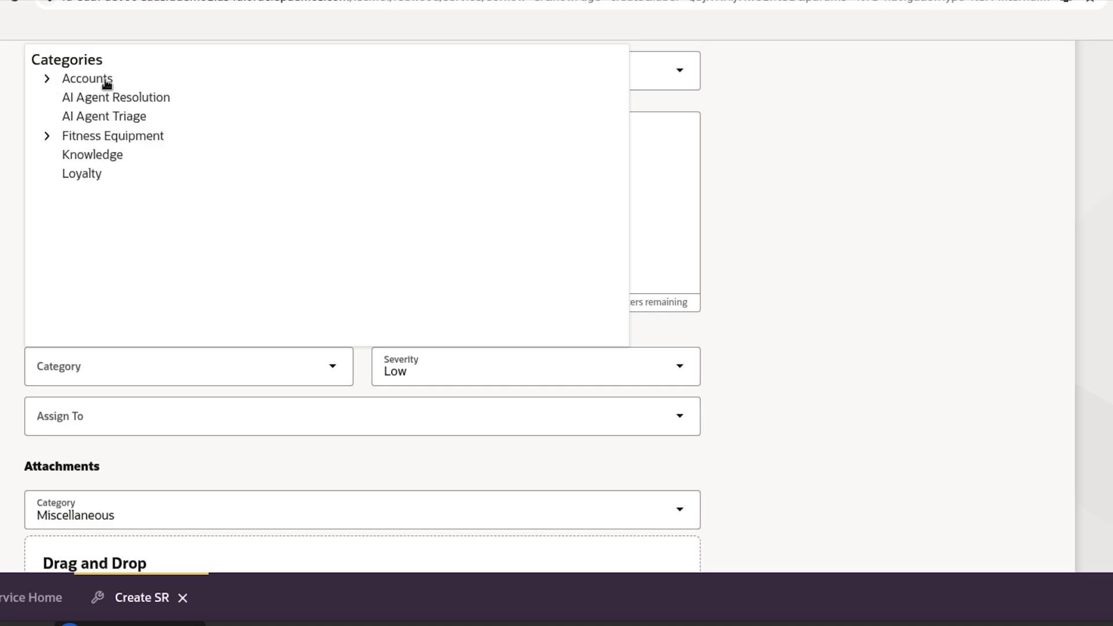
{"action": "left_click", "coordinate": [47, 85]}
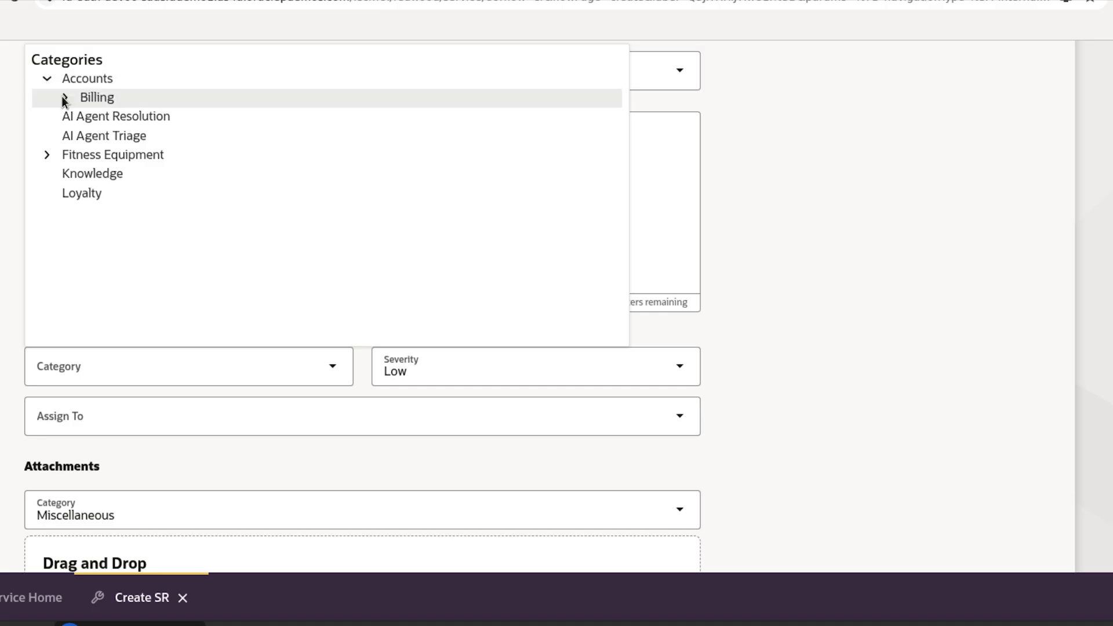
{"action": "left_click", "coordinate": [100, 105]}
{"action": "left_click", "coordinate": [91, 102]}
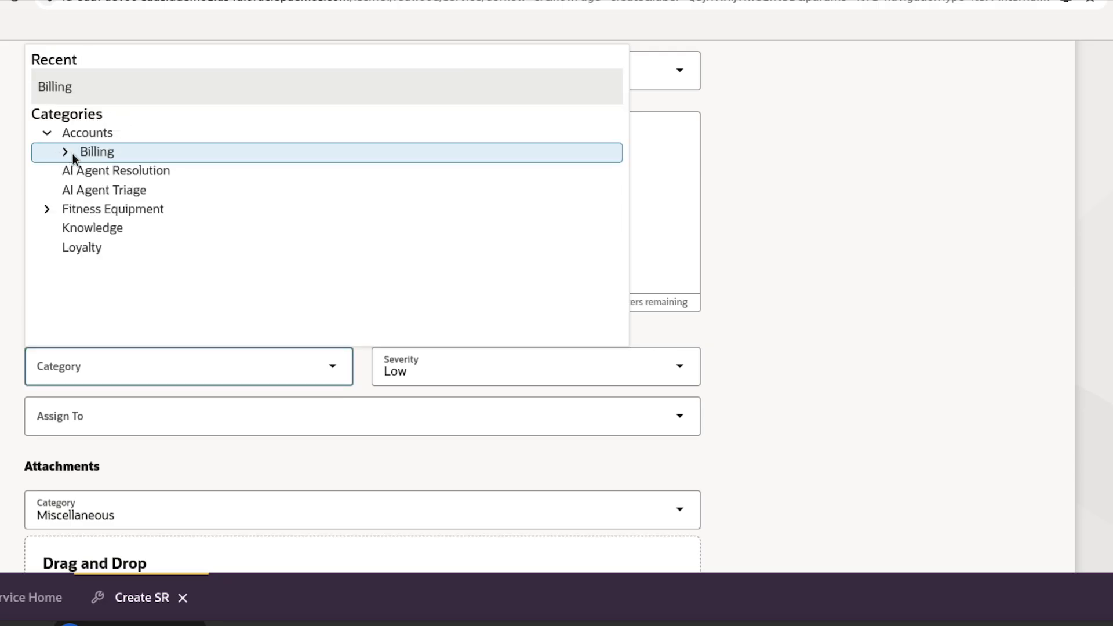
{"action": "left_click", "coordinate": [87, 153]}
{"action": "left_click", "coordinate": [248, 228]}
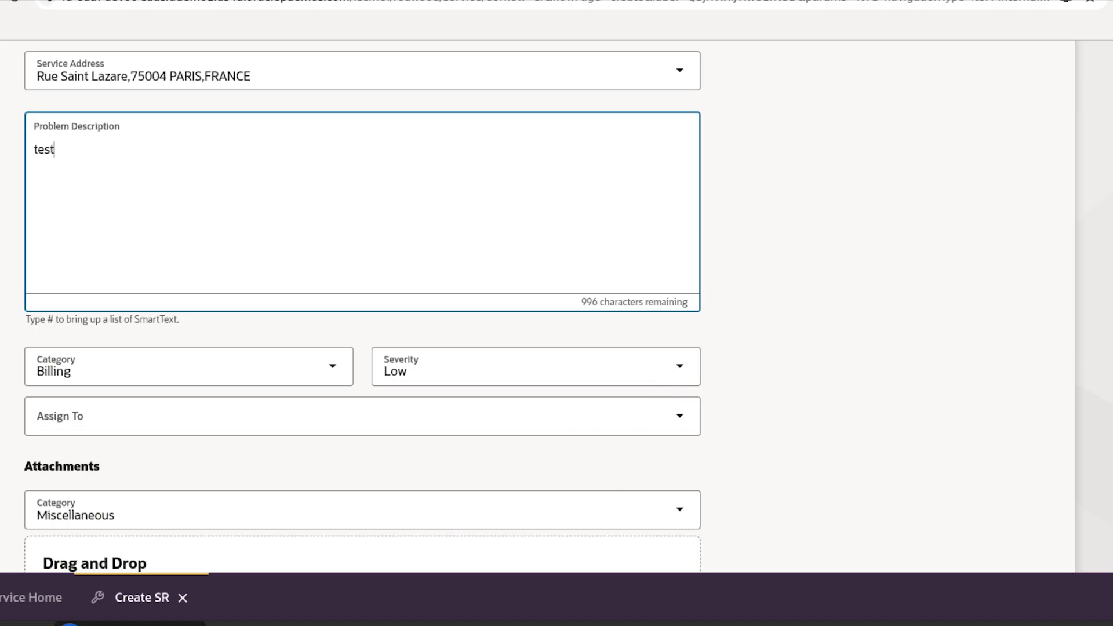
- Leave the new request form and return to the list of all service requests
{"action": "scroll", "coordinate": [538, 307], "scroll_direction": "up", "scroll_amount": 1}
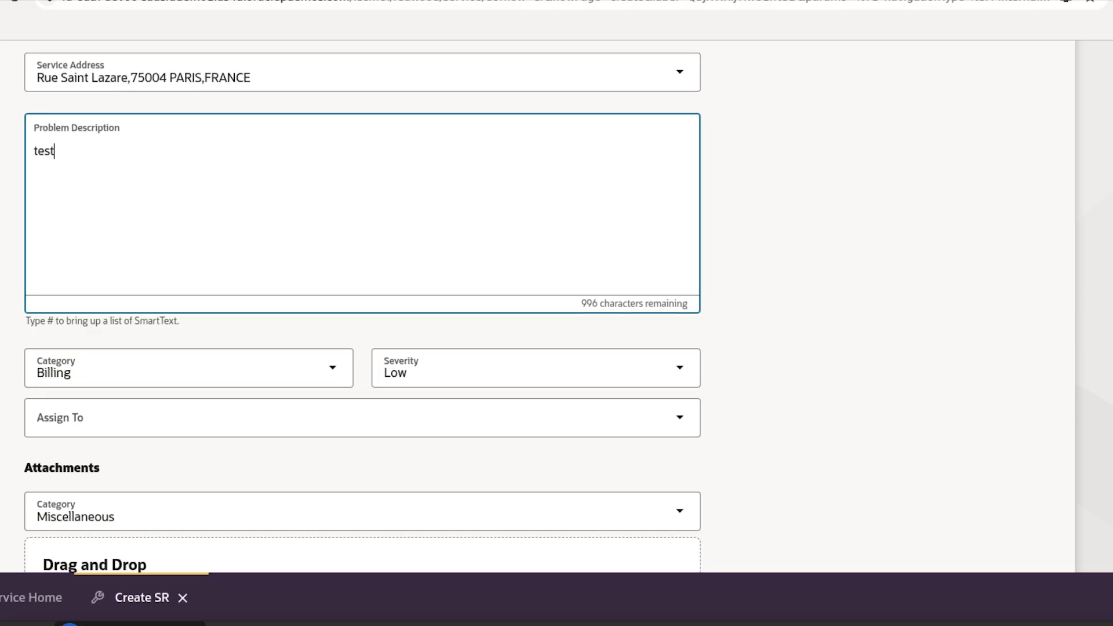
{"action": "scroll", "coordinate": [1001, 154], "scroll_direction": "up", "scroll_amount": 8}
{"action": "left_click", "coordinate": [1009, 106]}
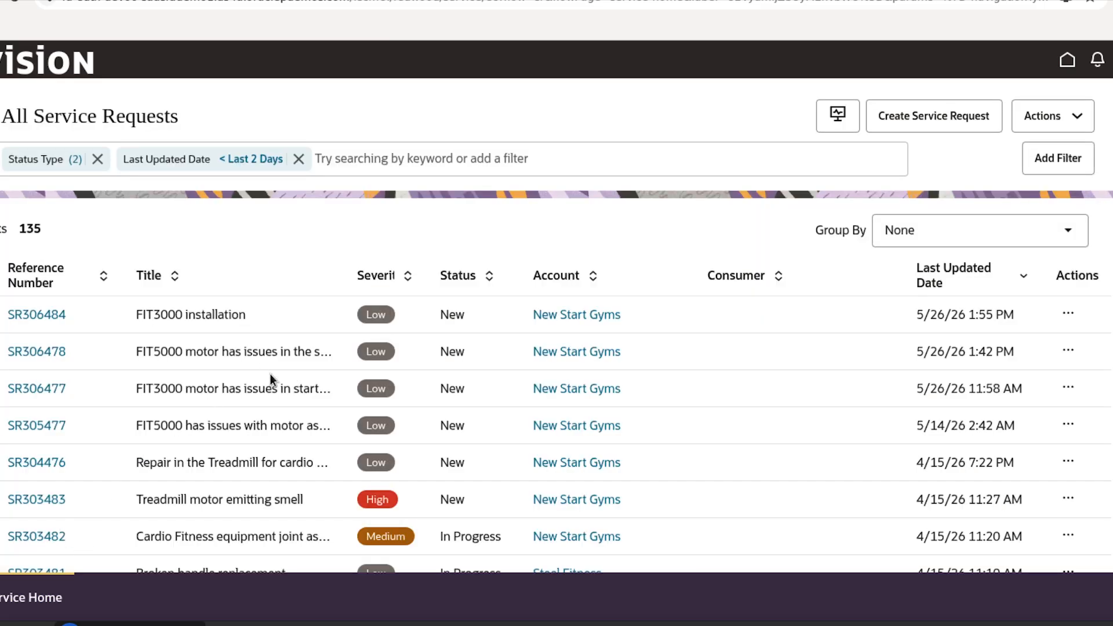
- Open the FIT3000 installation service request and look through its pending recommendations, summary and activity timeline
{"action": "left_click", "coordinate": [38, 314]}
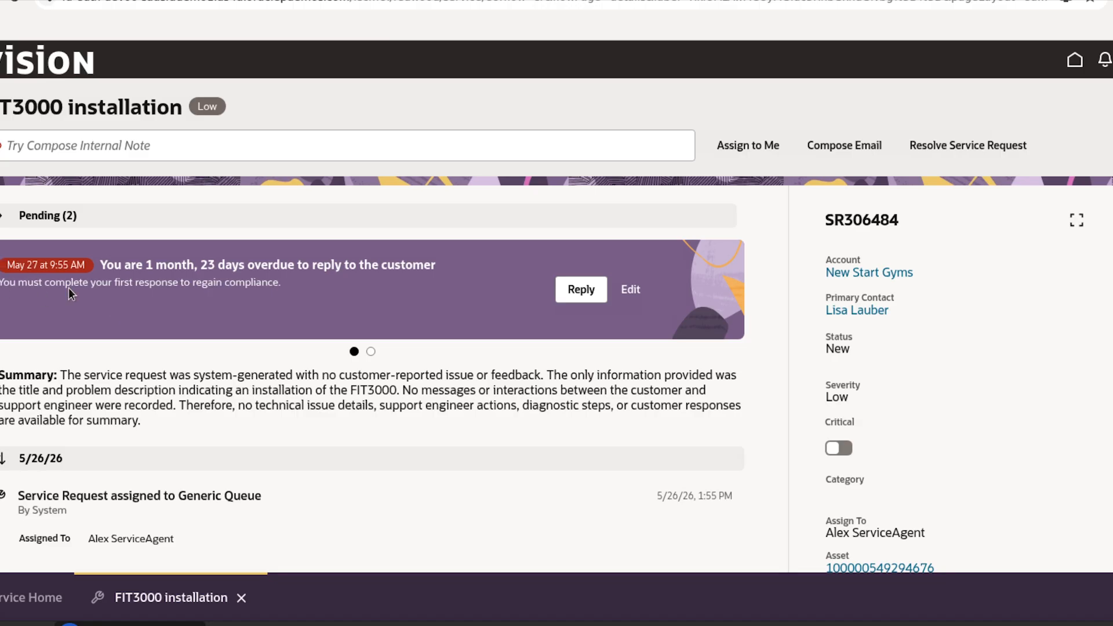
{"action": "left_click", "coordinate": [371, 352]}
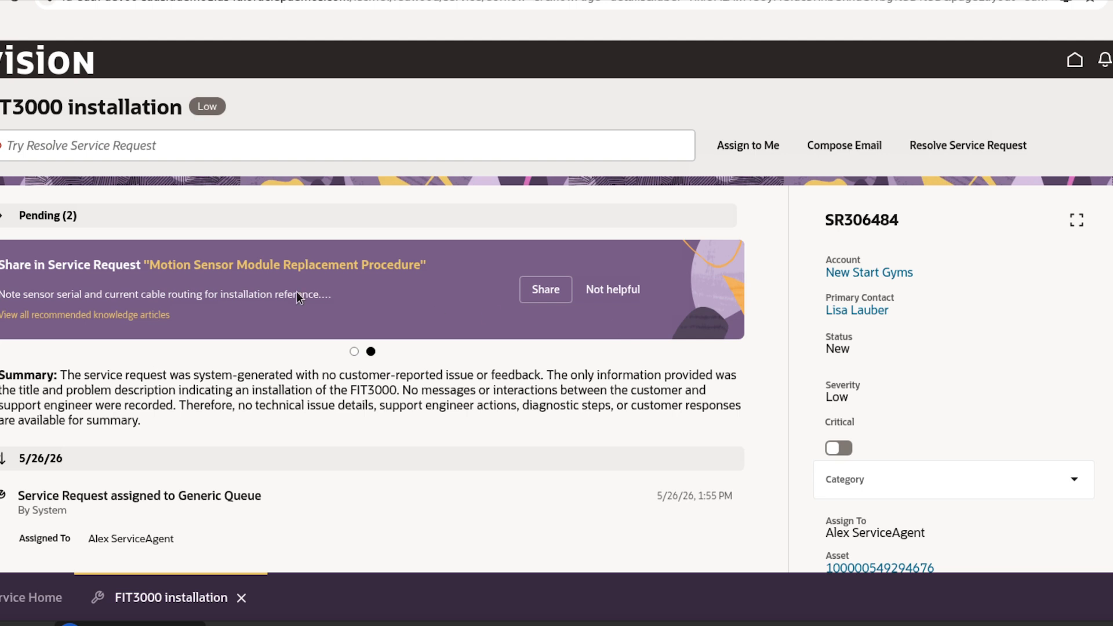
{"action": "left_click", "coordinate": [354, 352]}
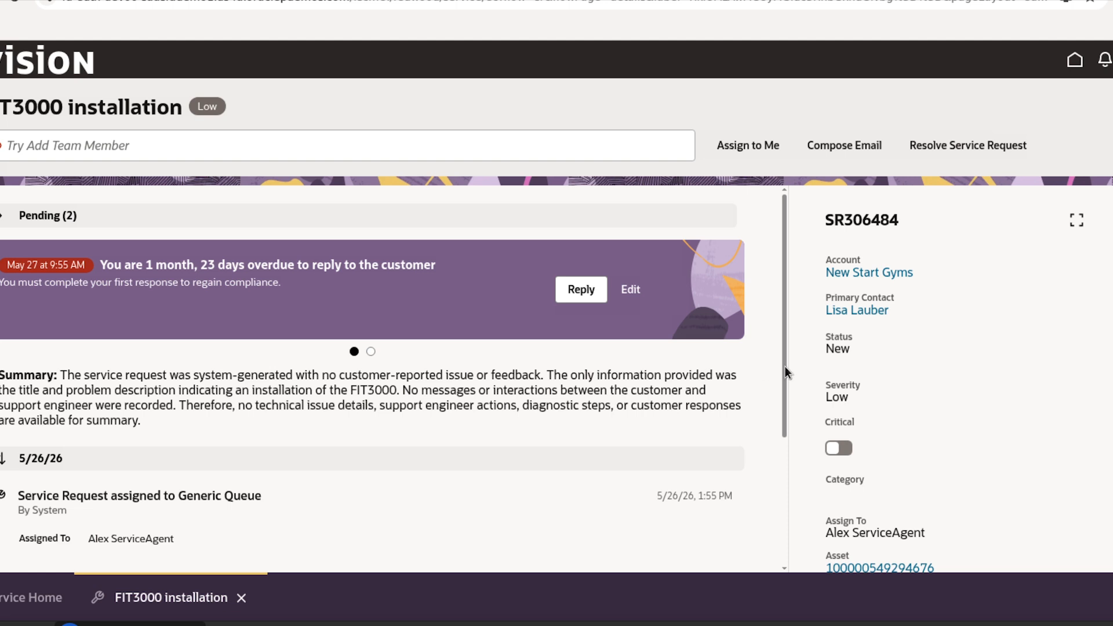
{"action": "scroll", "coordinate": [772, 458], "scroll_direction": "down", "scroll_amount": 1}
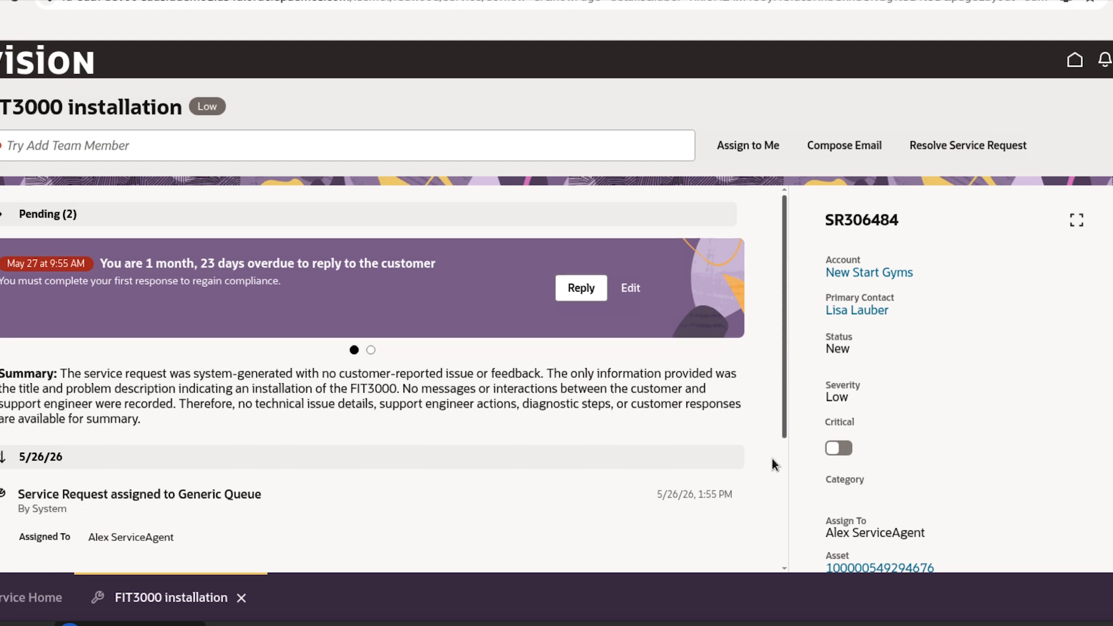
{"action": "scroll", "coordinate": [784, 429], "scroll_direction": "down", "scroll_amount": 3}
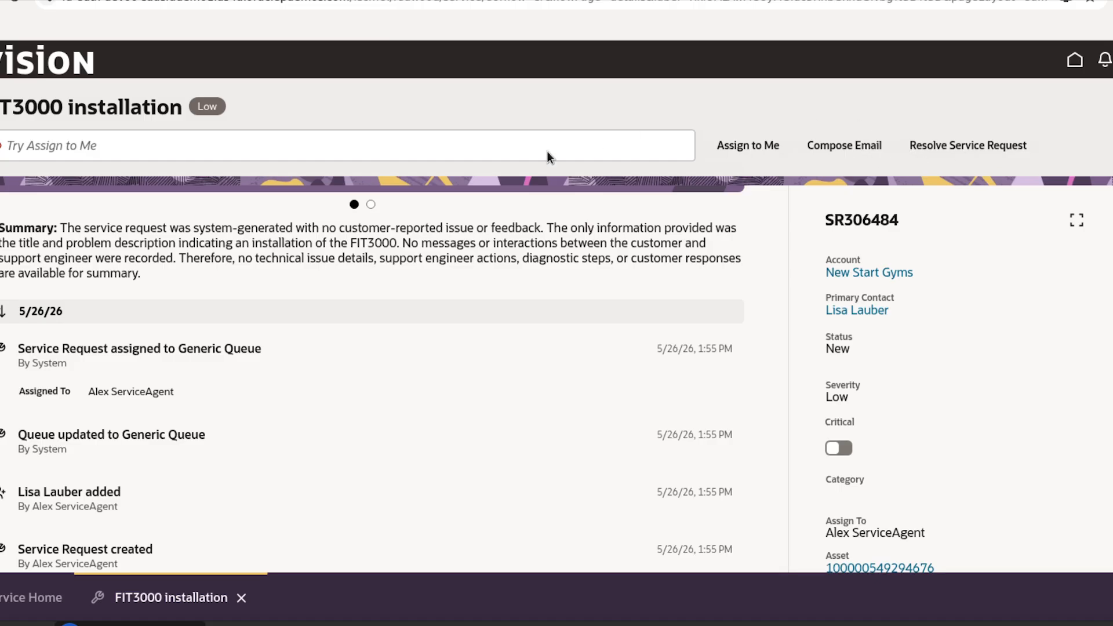
- Look up the actions matching "add" in the request's action bar, expand the full action list, and close it without running any
{"action": "left_click", "coordinate": [152, 140]}
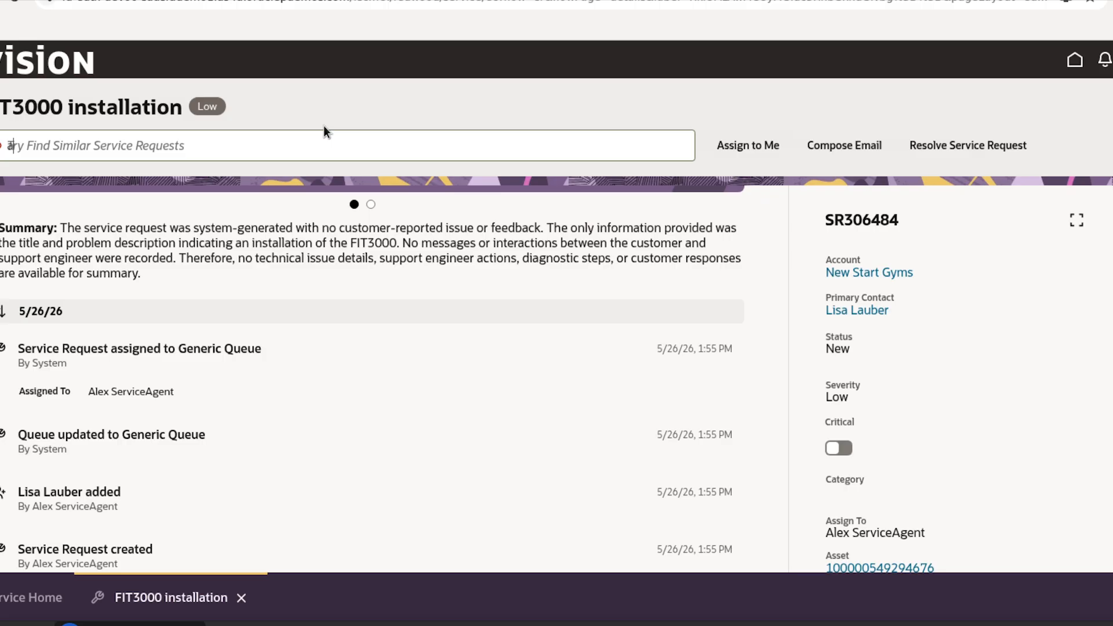
{"action": "type", "text": "add"}
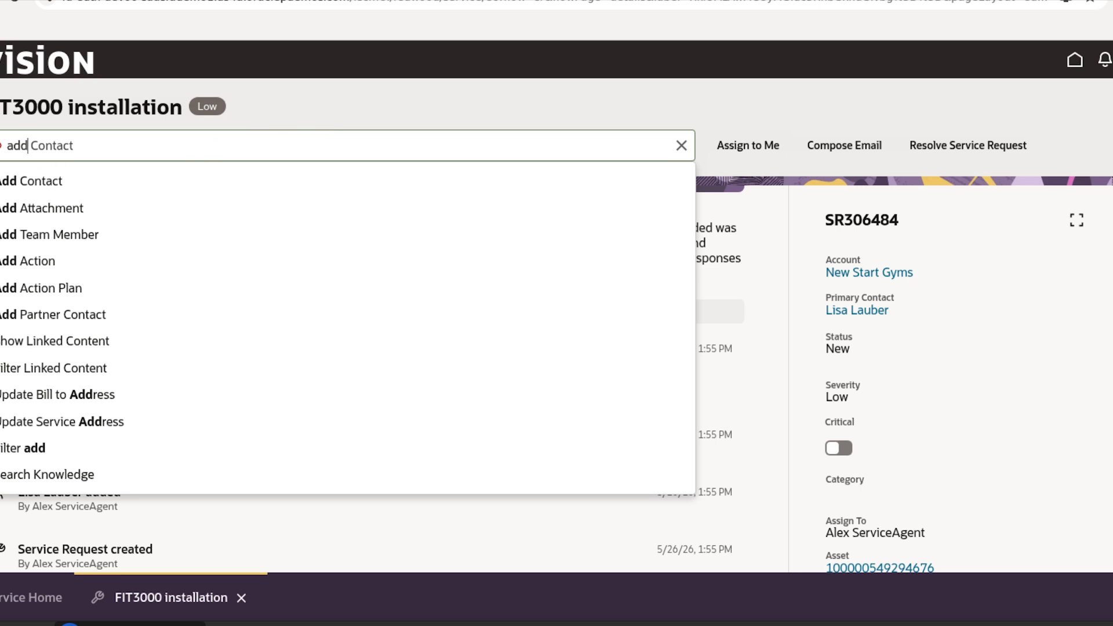
{"action": "key", "text": "Down"}
{"action": "key", "text": "BackSpace"}
{"action": "key", "text": "BackSpace"}
{"action": "key", "text": "BackSpace"}
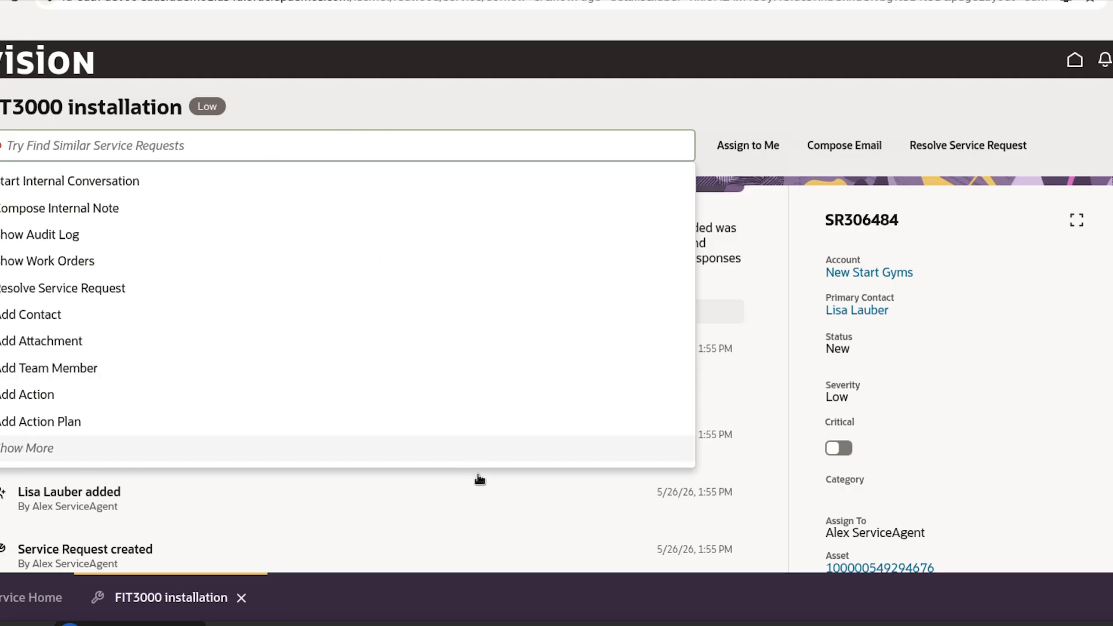
{"action": "key", "text": "Return"}
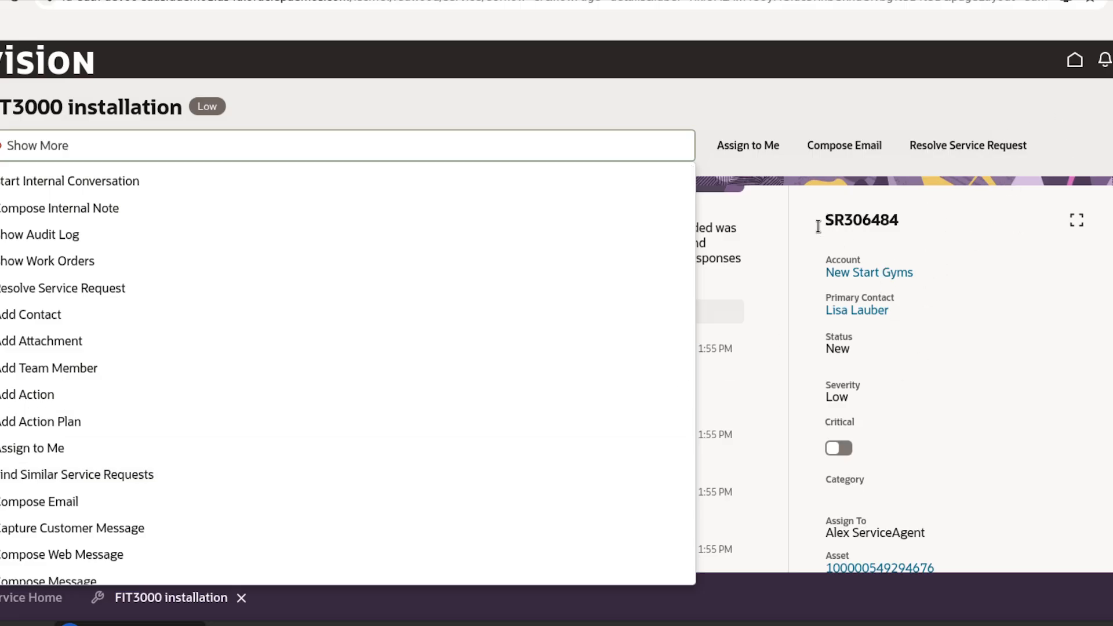
{"action": "left_click", "coordinate": [777, 342]}
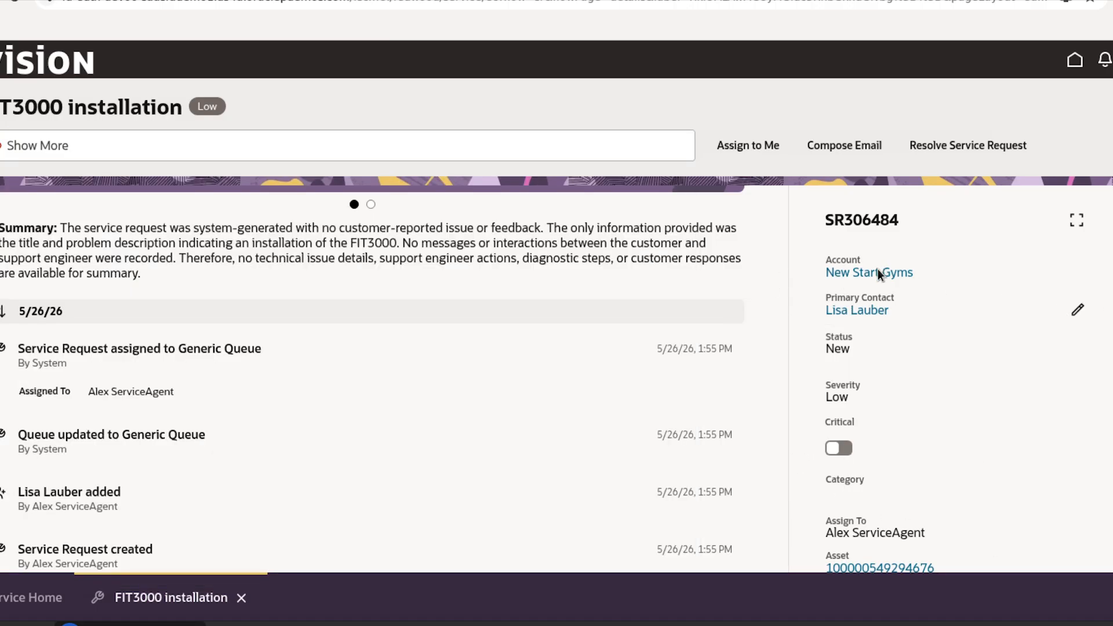
- Expand the details of the FIT3000 installation request and examine all its fields, from problem description to solution description
{"action": "left_click", "coordinate": [1077, 223]}
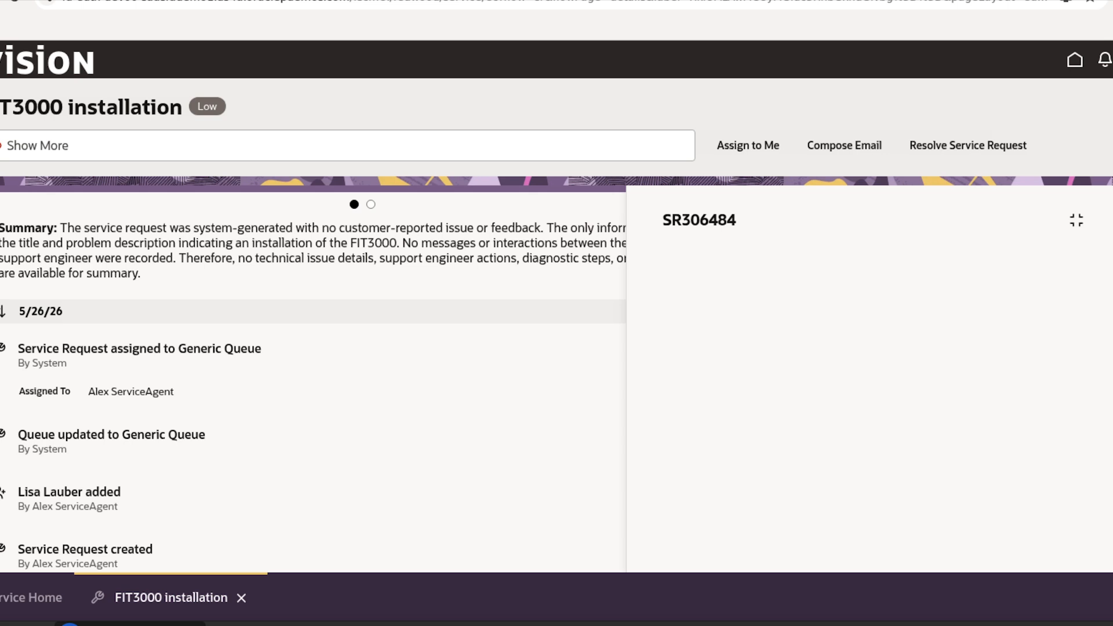
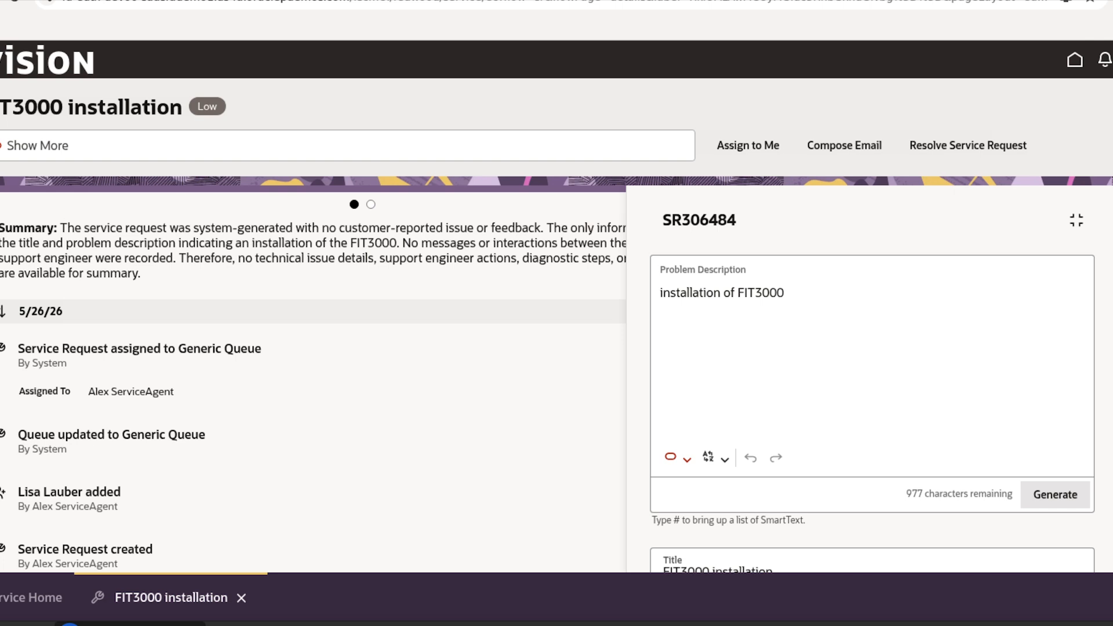
{"action": "scroll", "coordinate": [1107, 382], "scroll_direction": "down", "scroll_amount": 10}
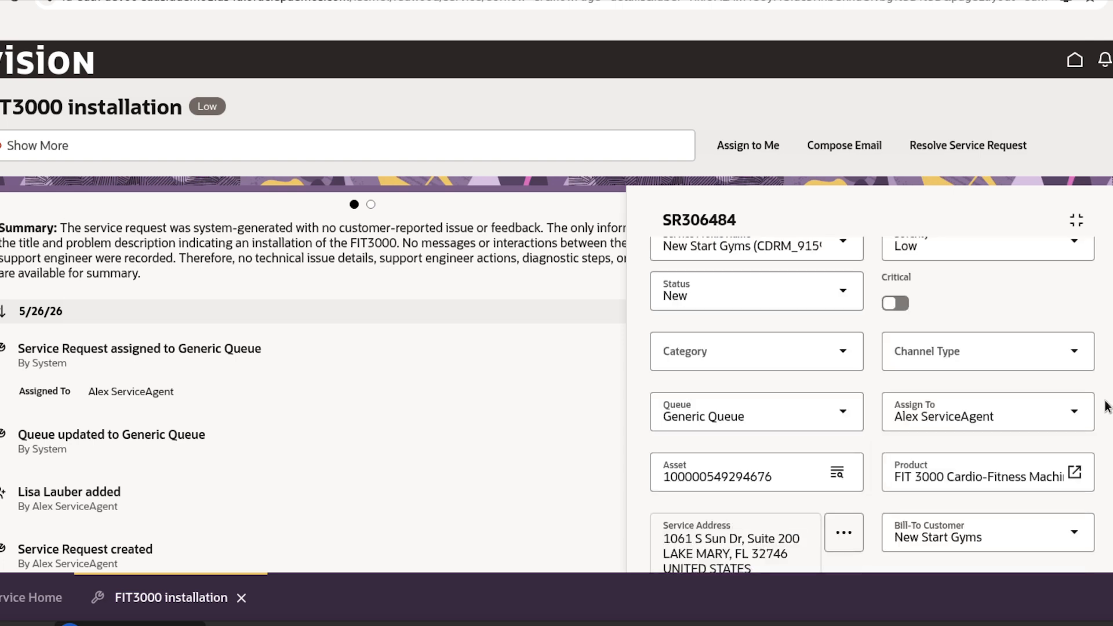
{"action": "scroll", "coordinate": [1107, 406], "scroll_direction": "down", "scroll_amount": 1}
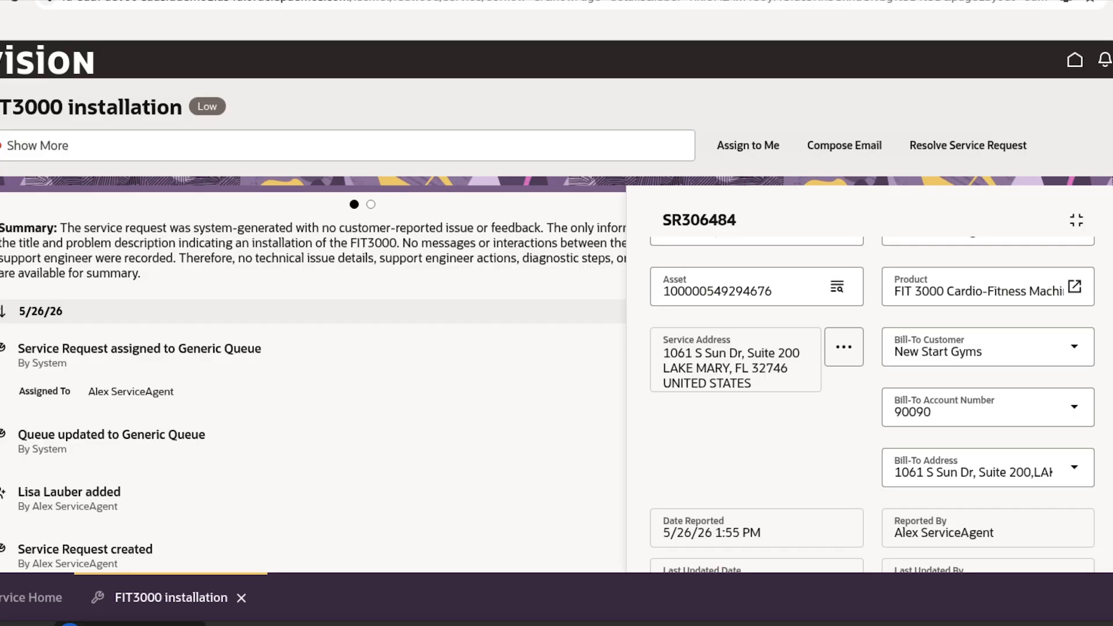
{"action": "scroll", "coordinate": [1107, 406], "scroll_direction": "up", "scroll_amount": 1}
{"action": "scroll", "coordinate": [870, 405], "scroll_direction": "down", "scroll_amount": 3}
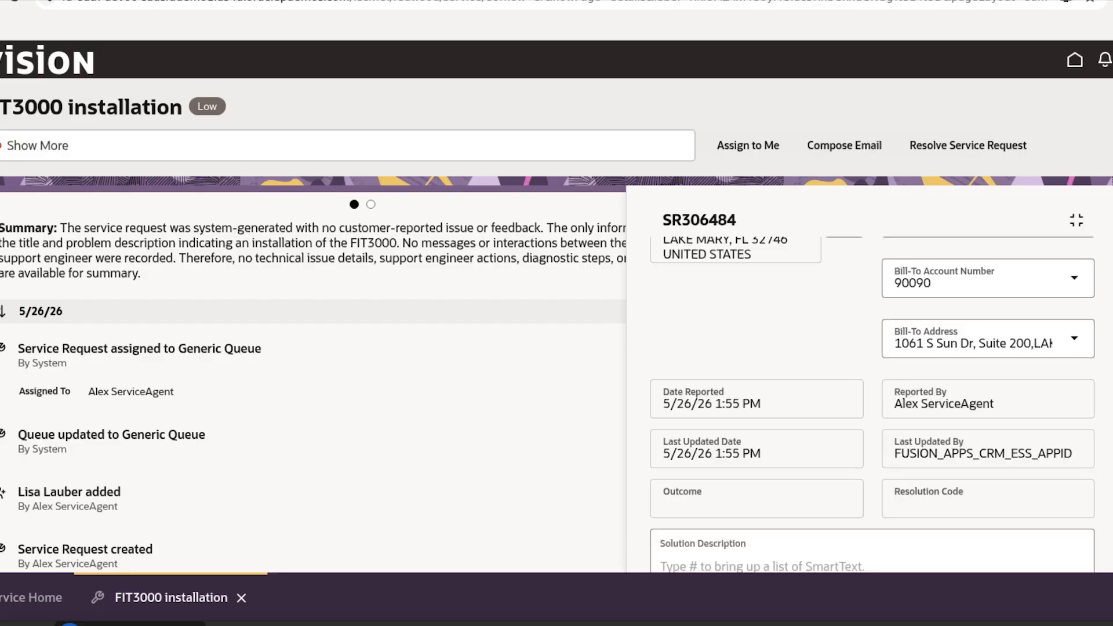
{"action": "scroll", "coordinate": [869, 406], "scroll_direction": "down", "scroll_amount": 1}
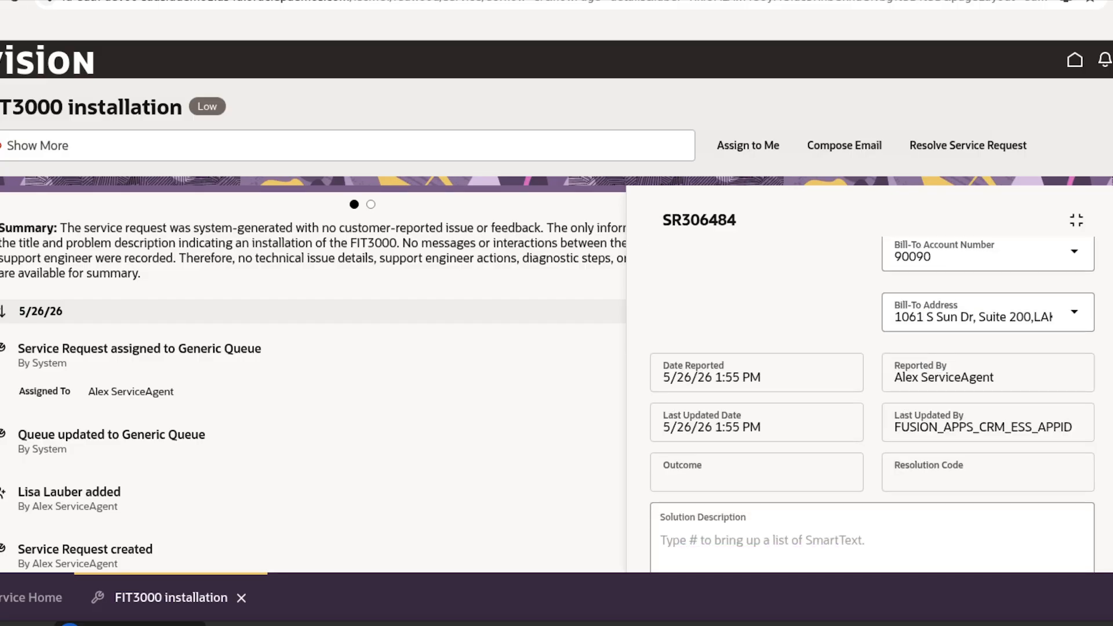
{"action": "scroll", "coordinate": [870, 405], "scroll_direction": "down", "scroll_amount": 1}
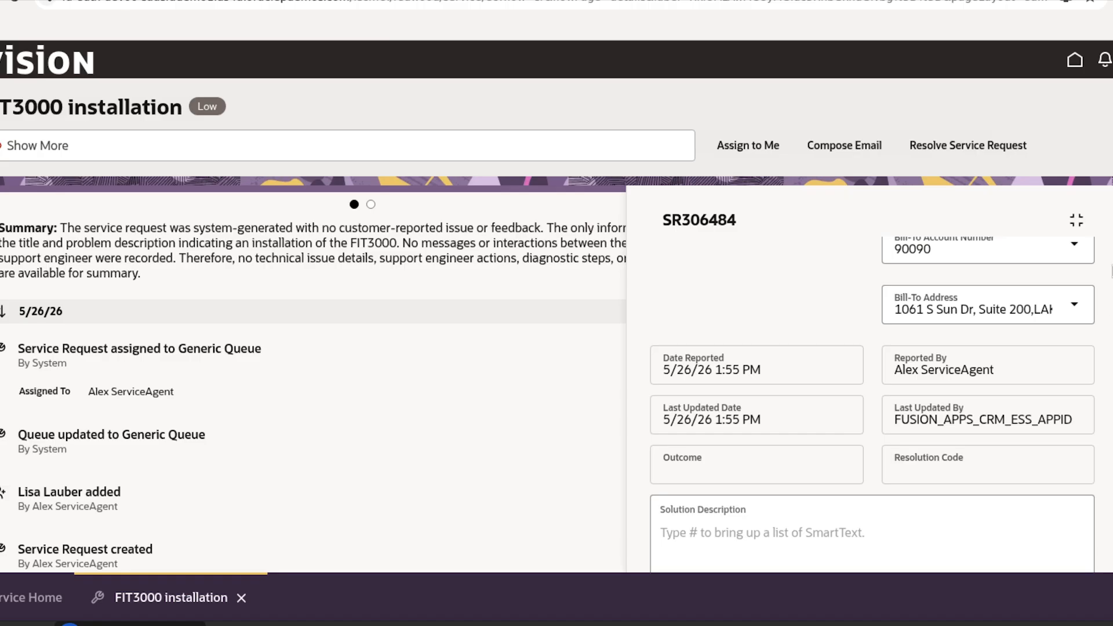
{"action": "scroll", "coordinate": [870, 406], "scroll_direction": "up", "scroll_amount": 10}
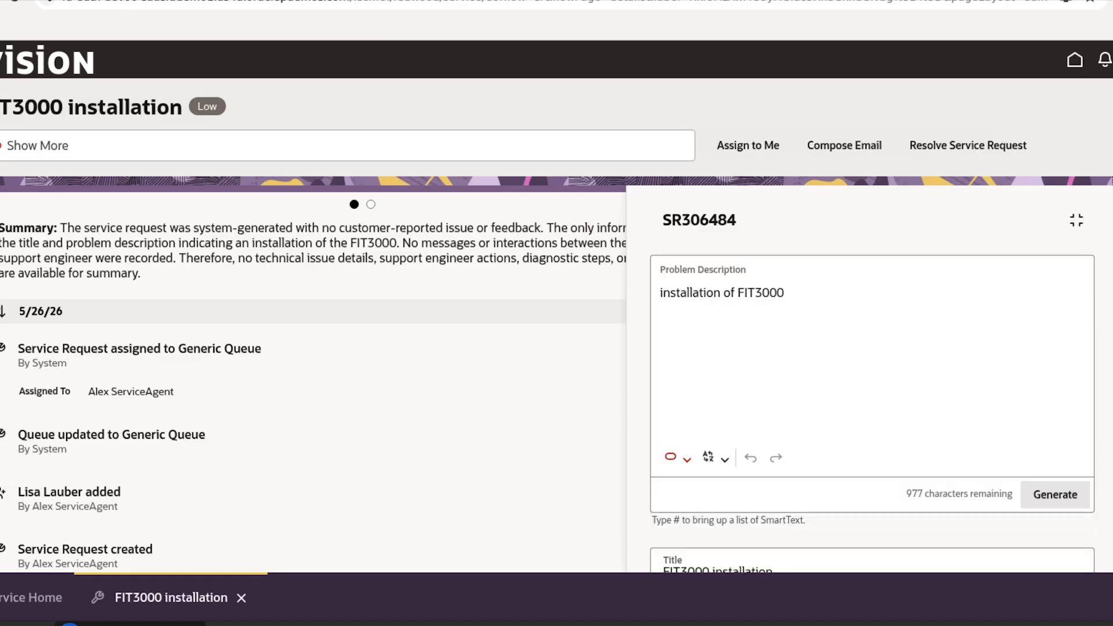
- Collapse the request's expanded details, return to the home page and open the classic Service Requests page
{"action": "left_click", "coordinate": [1079, 221]}
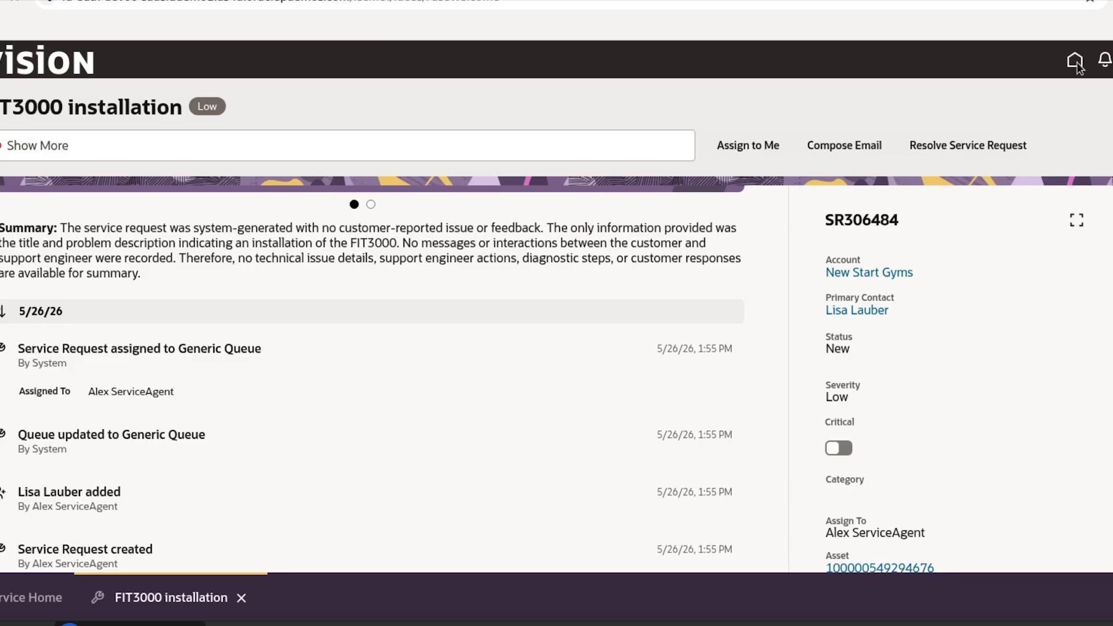
{"action": "left_click", "coordinate": [1076, 61]}
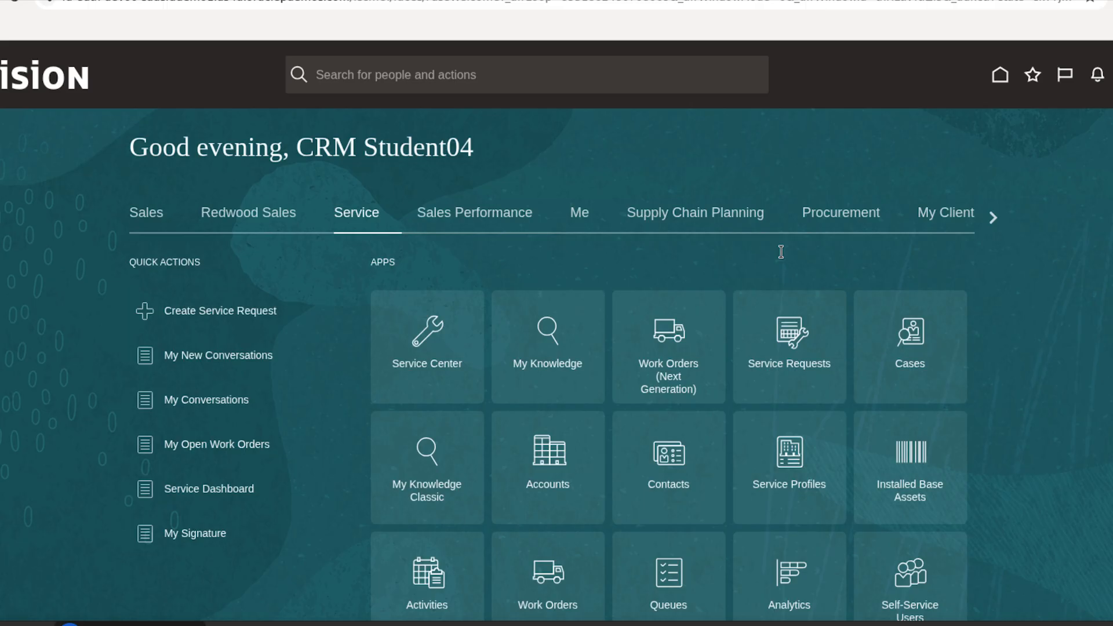
{"action": "scroll", "coordinate": [781, 251], "scroll_direction": "down", "scroll_amount": 2}
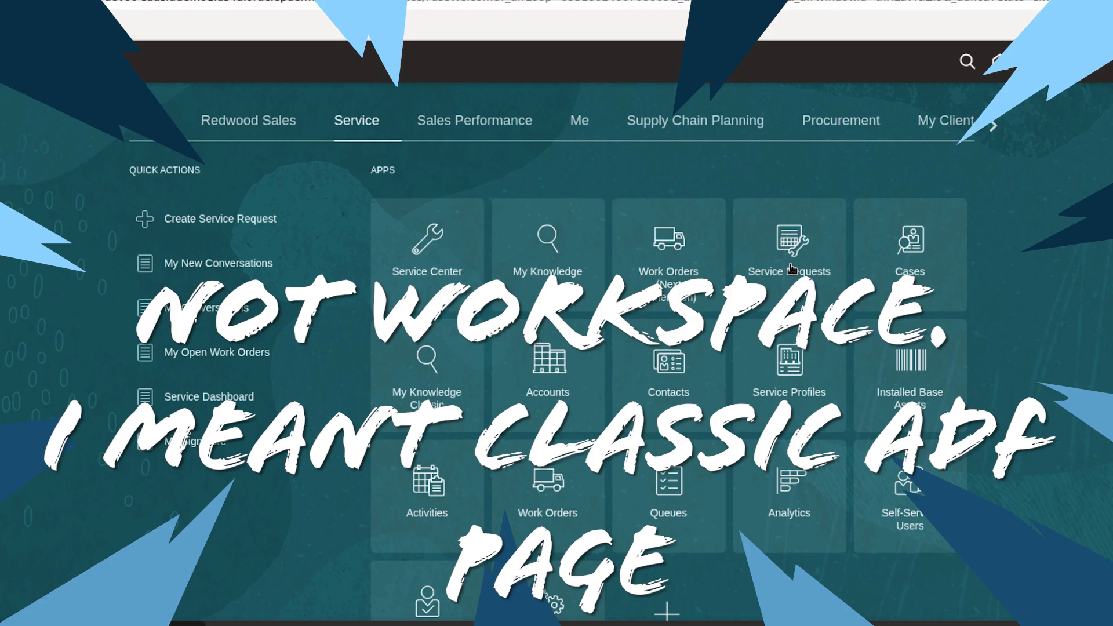
{"action": "left_click", "coordinate": [790, 268]}
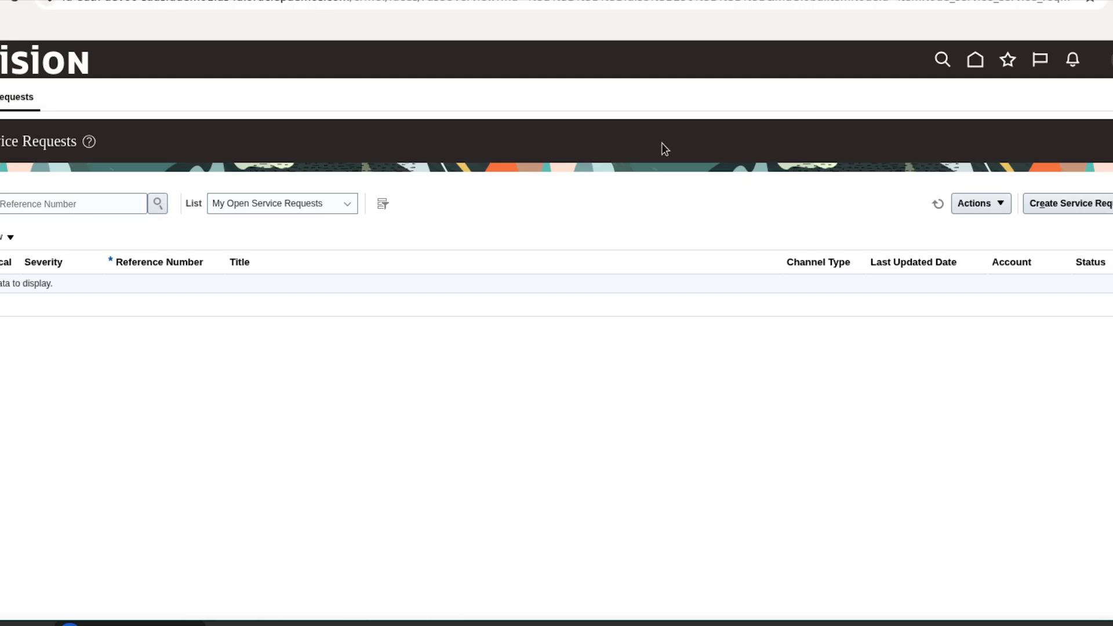
- List all open service requests, open the FIT3000 installation request and view its contacts
{"action": "left_click", "coordinate": [351, 210]}
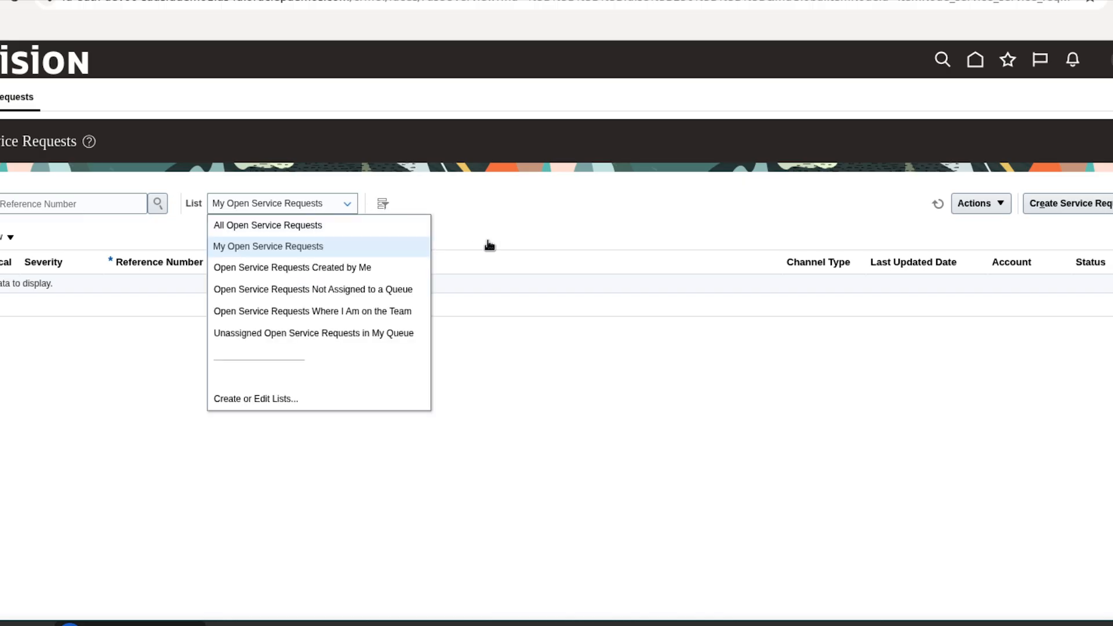
{"action": "left_click", "coordinate": [307, 228]}
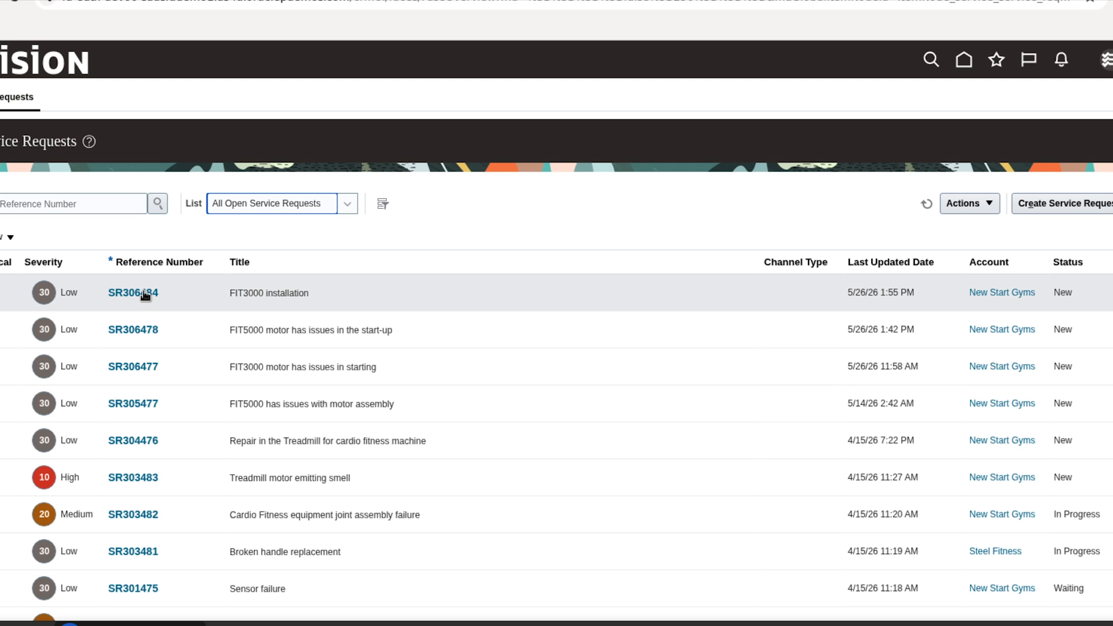
{"action": "left_click", "coordinate": [144, 294]}
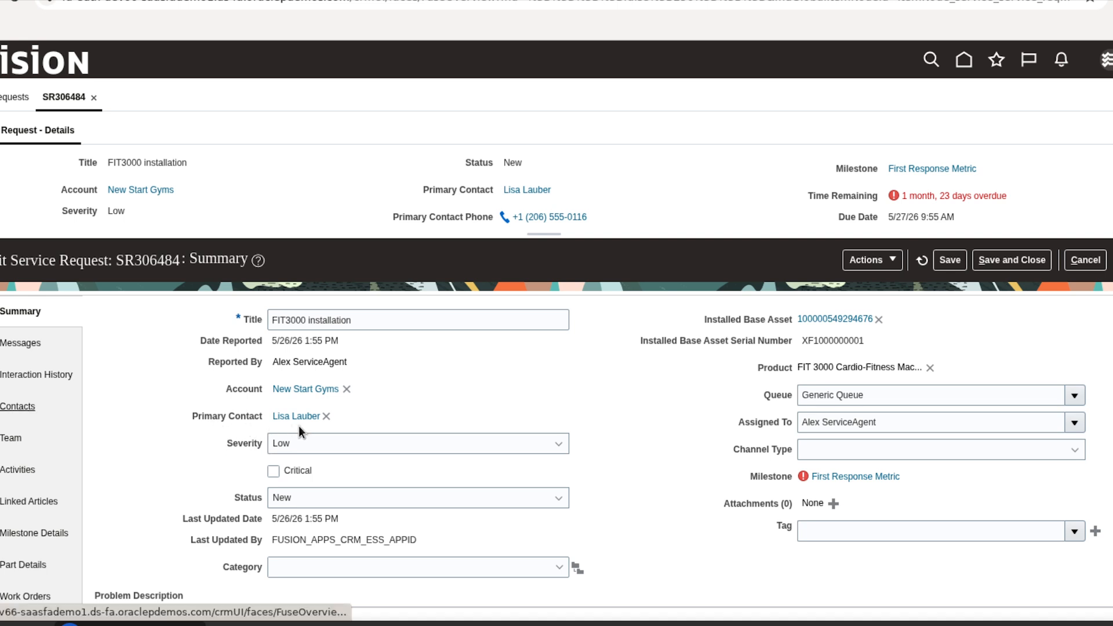
{"action": "left_click", "coordinate": [60, 405]}
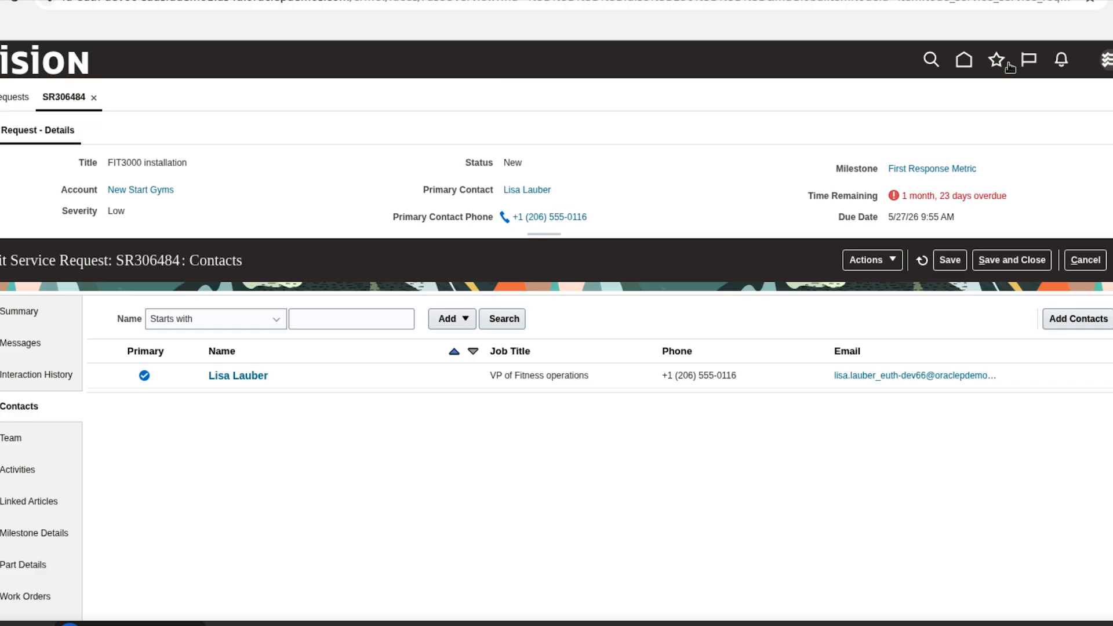
- Start editing the redesigned FIT3000 installation page in Visual Builder Studio, request membership of the Application Extensions project, and return to the request
{"action": "left_click", "coordinate": [965, 65]}
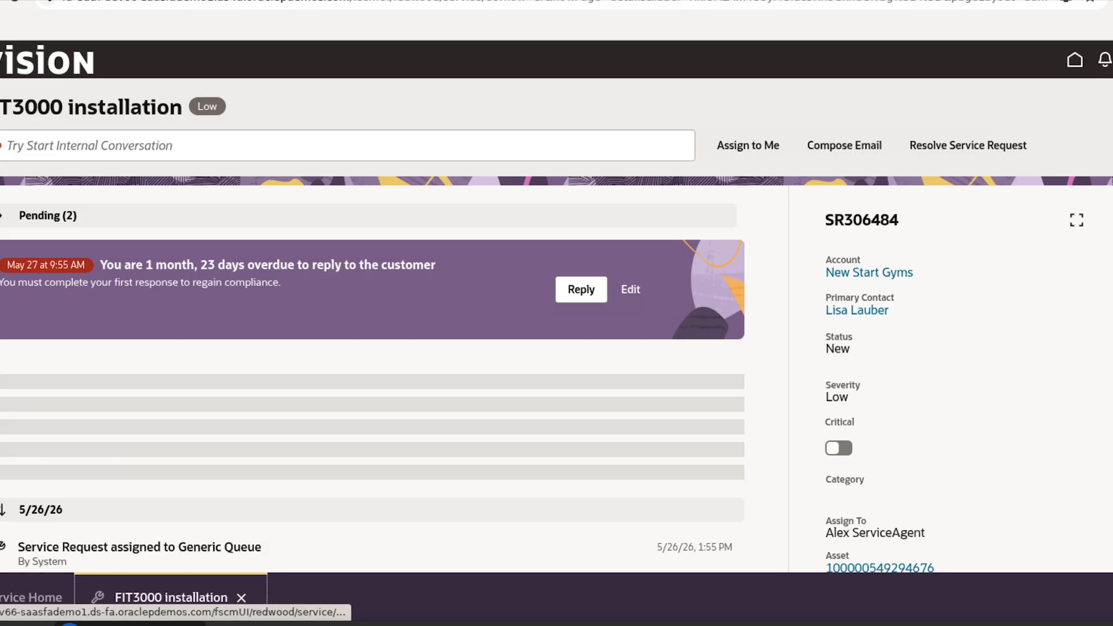
{"action": "left_click", "coordinate": [1112, 60]}
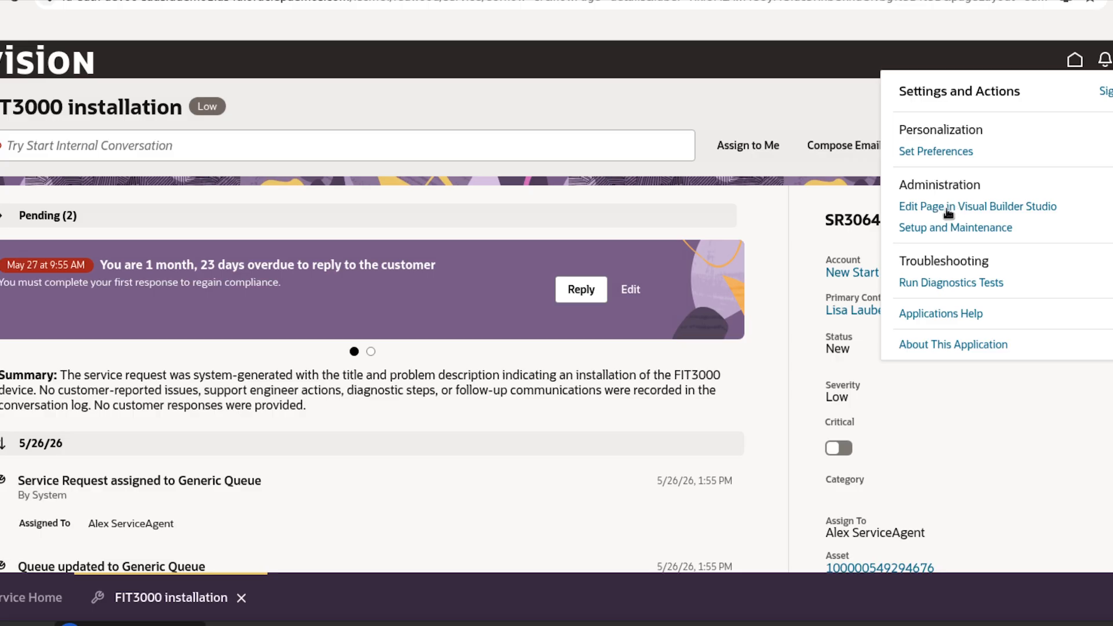
{"action": "left_click", "coordinate": [1062, 235]}
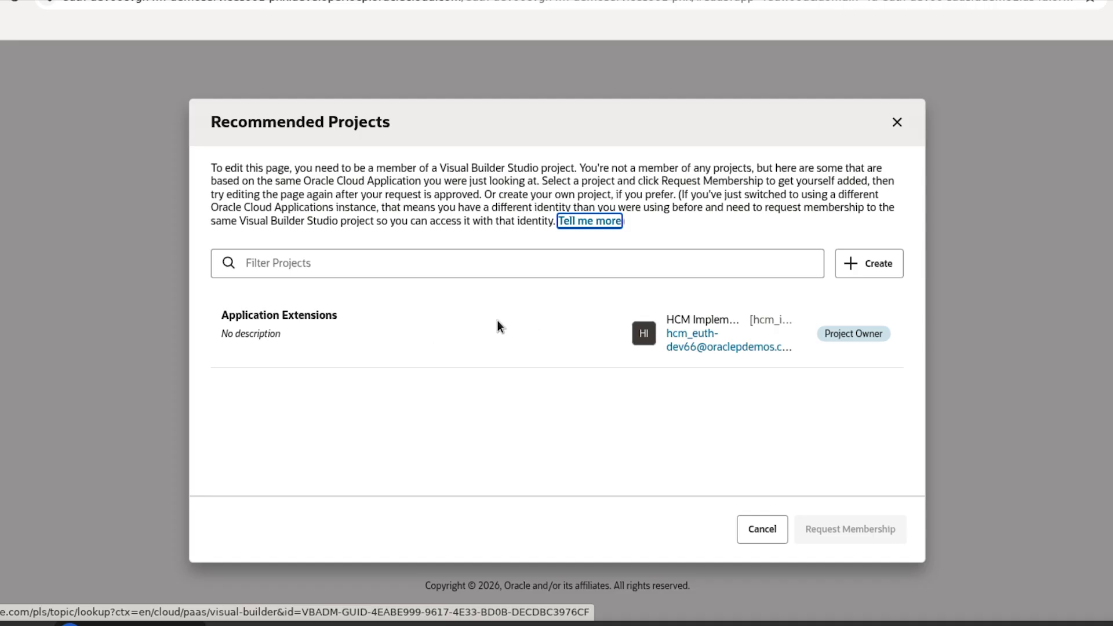
{"action": "left_click", "coordinate": [539, 359]}
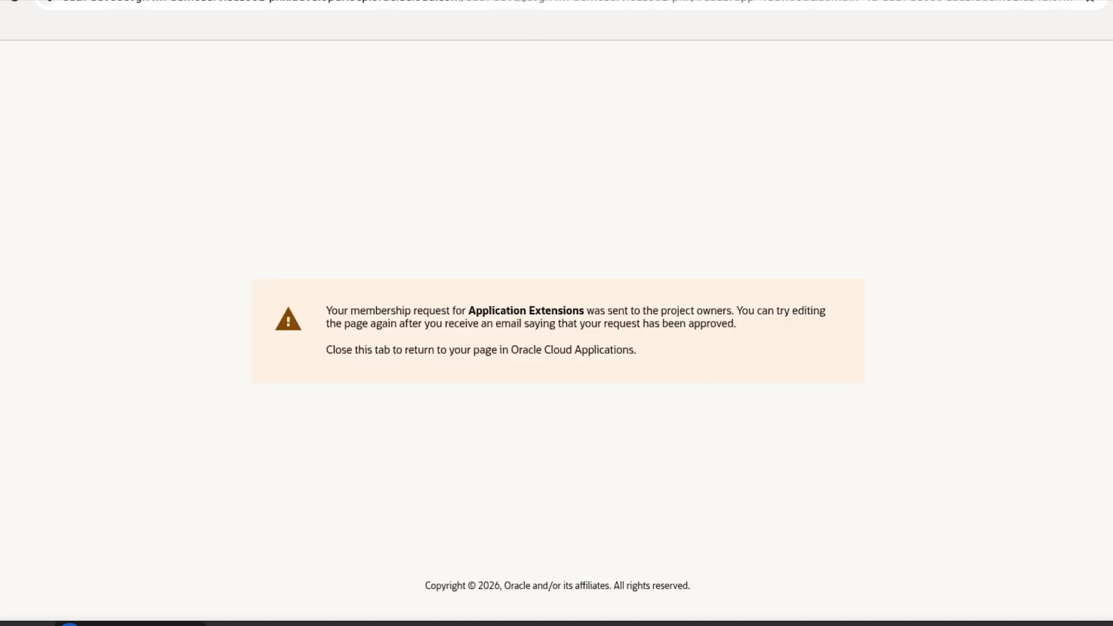
{"action": "left_click", "coordinate": [513, 1]}
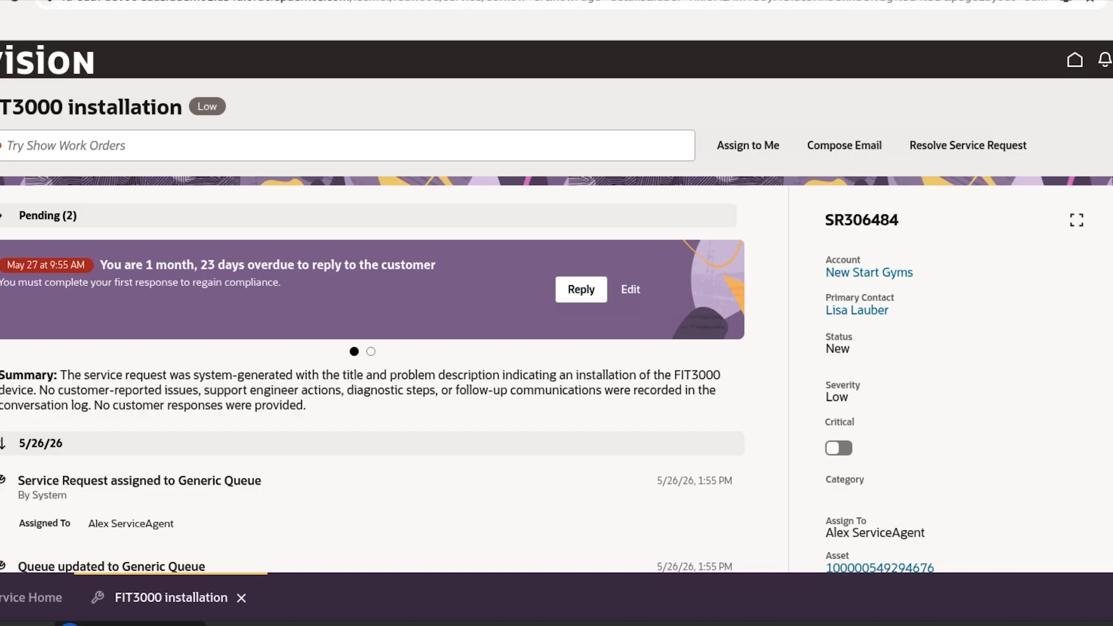
- Expand the full navigation list, look for the sandbox entry under configuration and open the Sandboxes page
{"action": "left_click", "coordinate": [0, 60]}
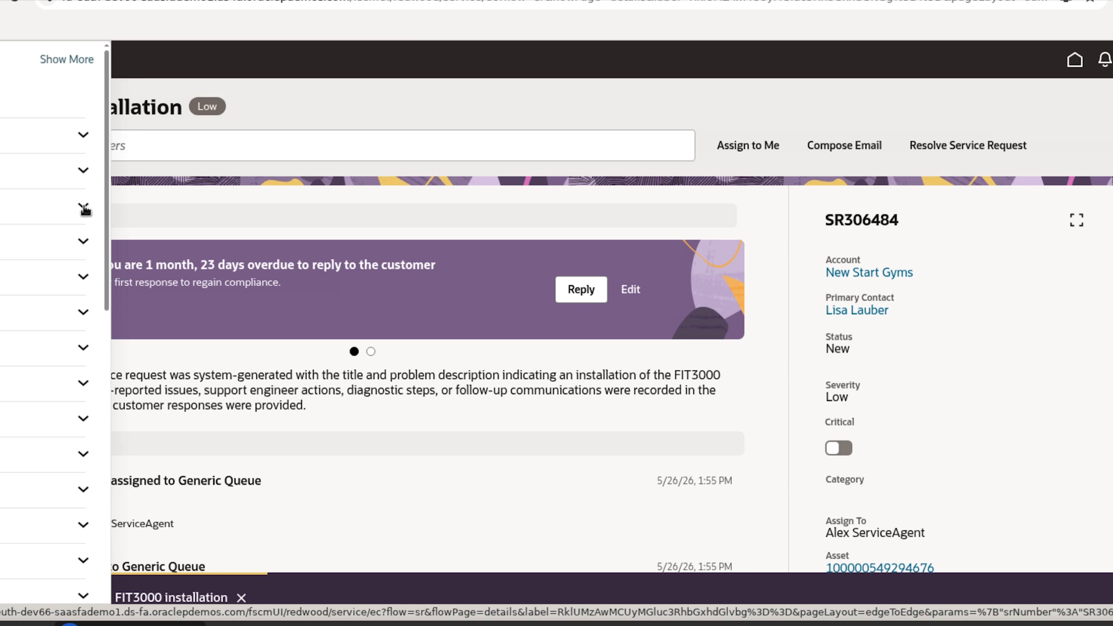
{"action": "left_click", "coordinate": [77, 65]}
{"action": "key", "text": "ctrl+f"}
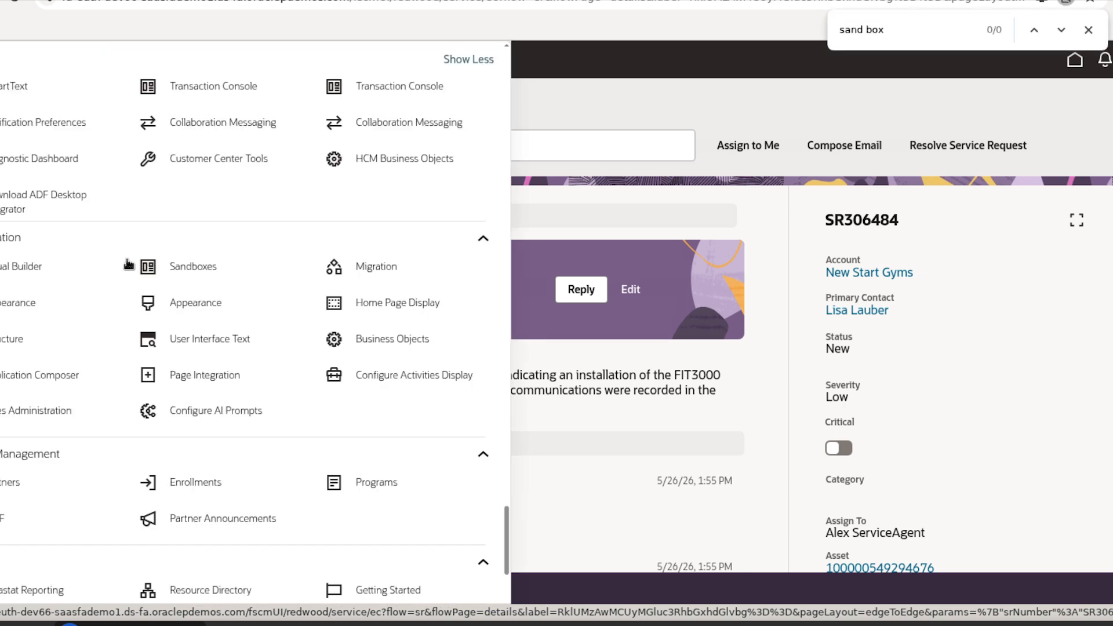
{"action": "left_click", "coordinate": [181, 265]}
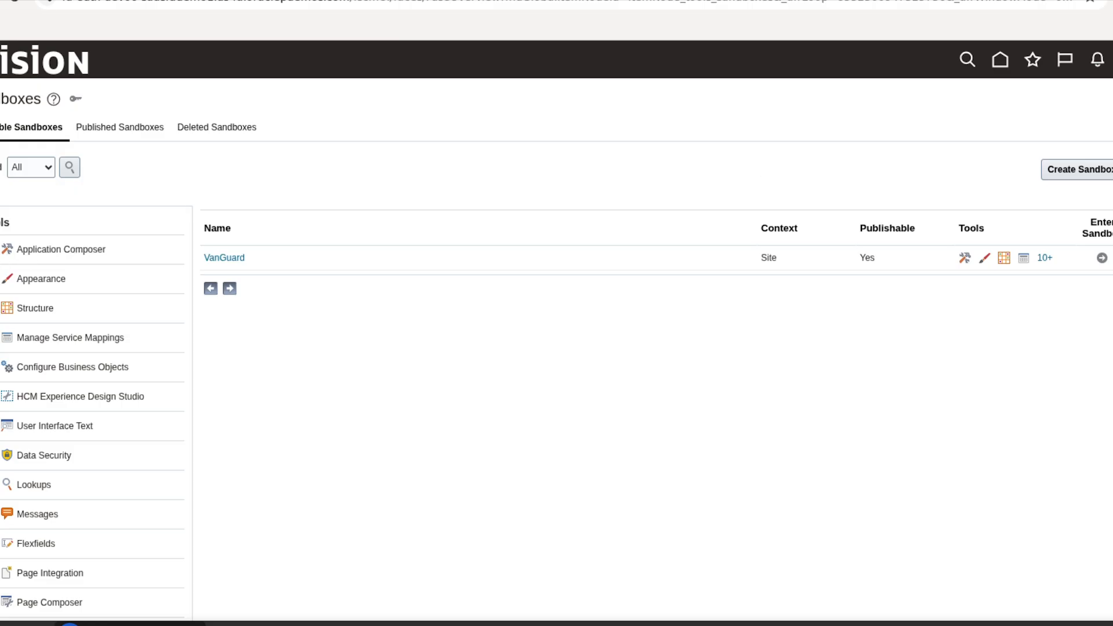
- Create and enter a publishable sandbox named CG_SRDETAILSPAGE_7_19 with the Application Composer tool
{"action": "left_click", "coordinate": [1080, 168]}
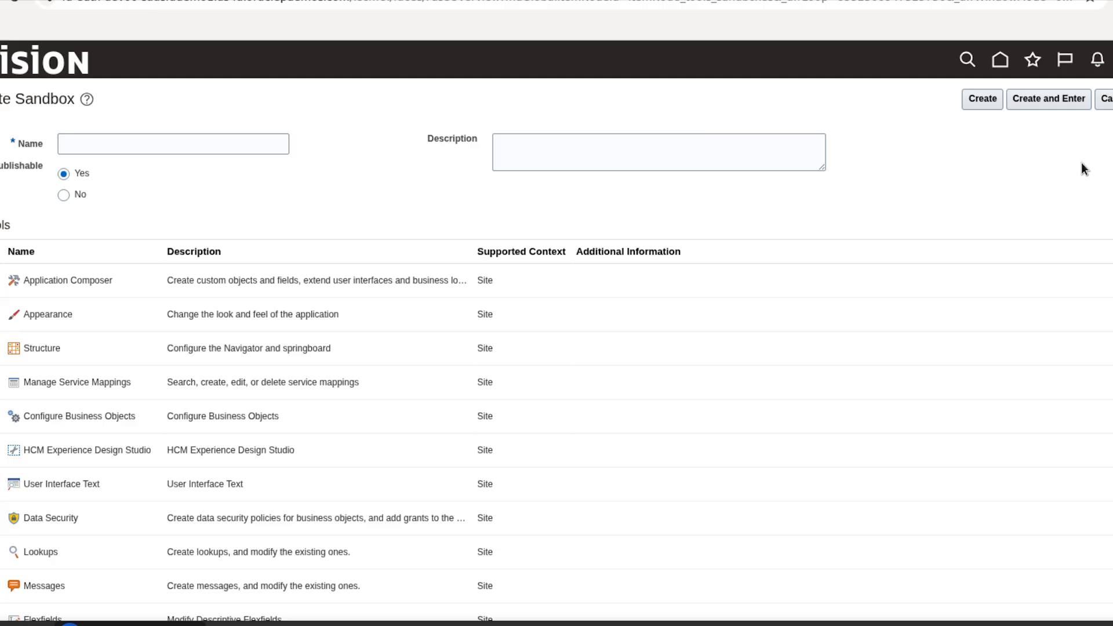
{"action": "left_click", "coordinate": [192, 143]}
{"action": "type", "text": "C"}
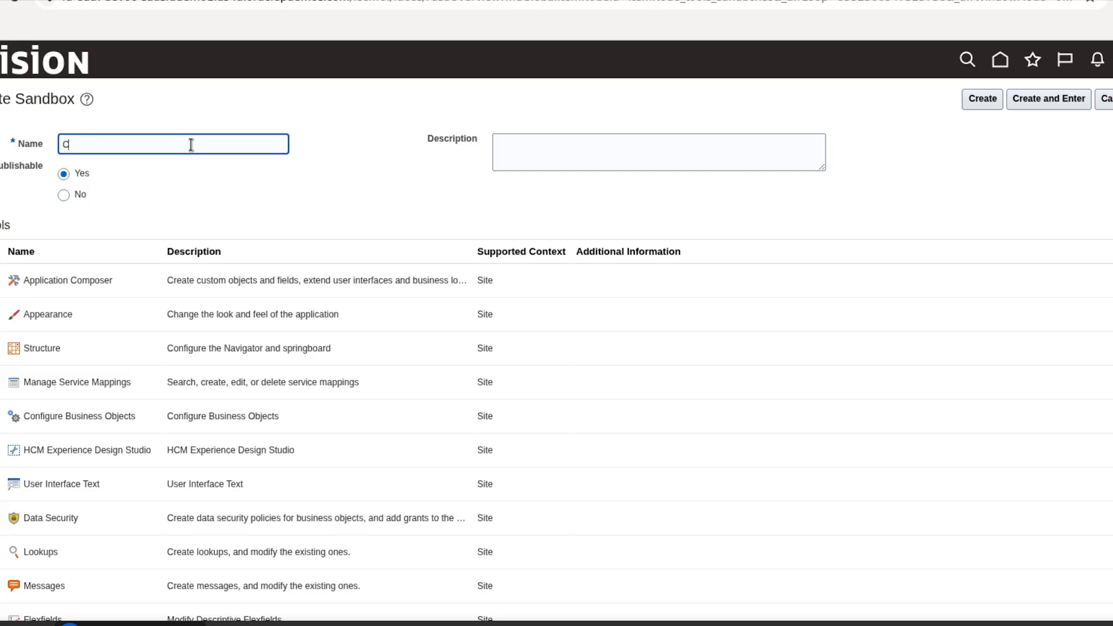
{"action": "type", "text": "G_SRDETAILSPAGE_"}
{"action": "type", "text": "7_19"}
{"action": "left_click", "coordinate": [1052, 104]}
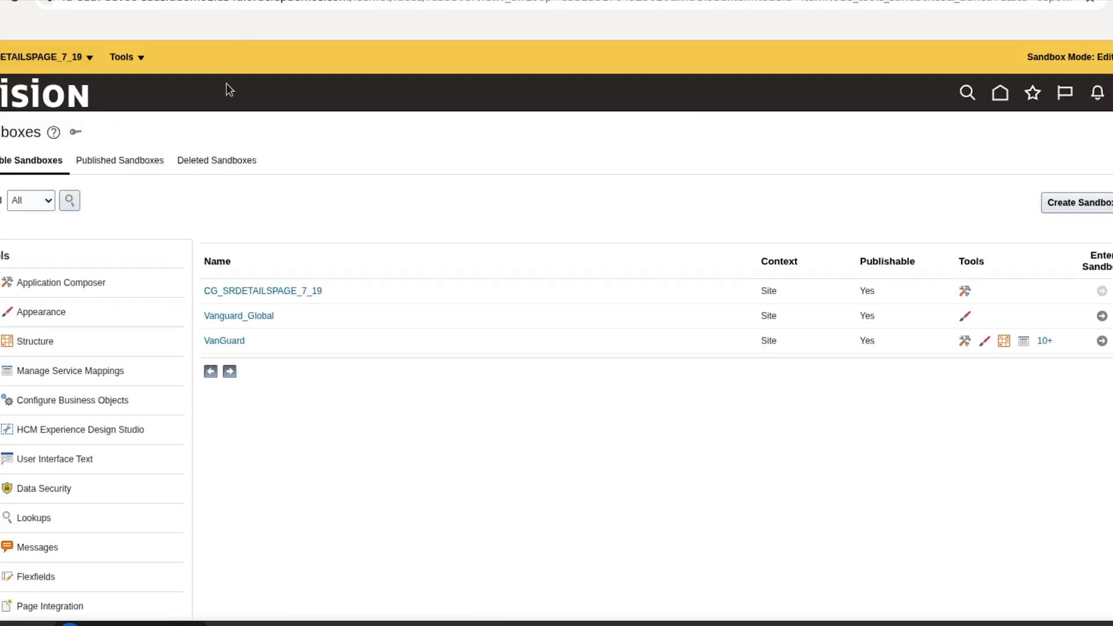
- Open Application Composer within the sandbox and expand the standard objects
{"action": "left_click", "coordinate": [120, 57]}
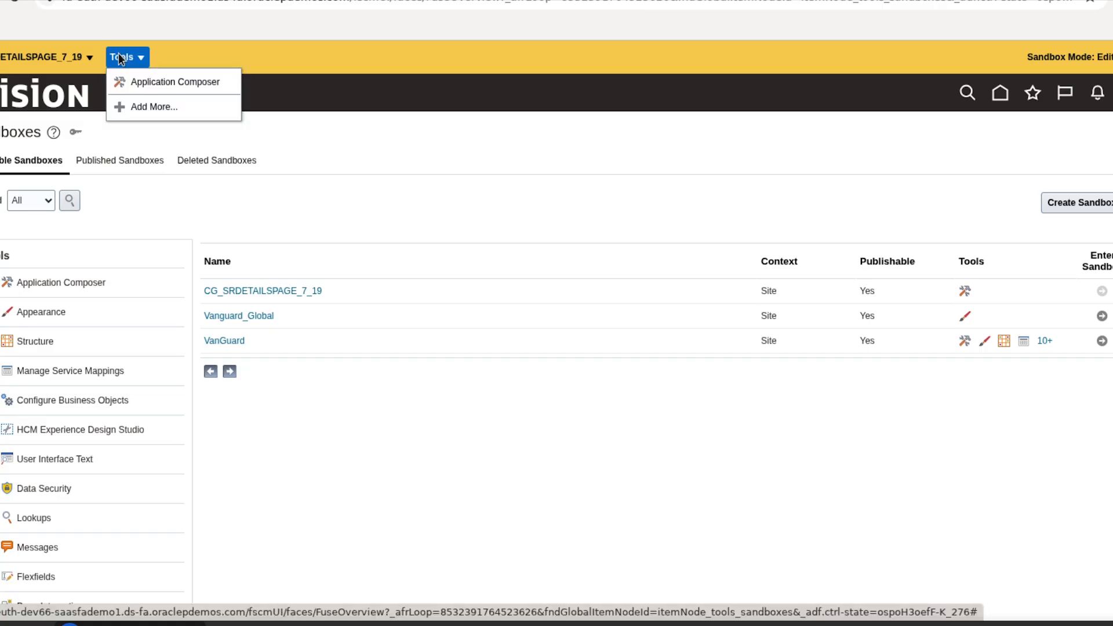
{"action": "left_click", "coordinate": [147, 84]}
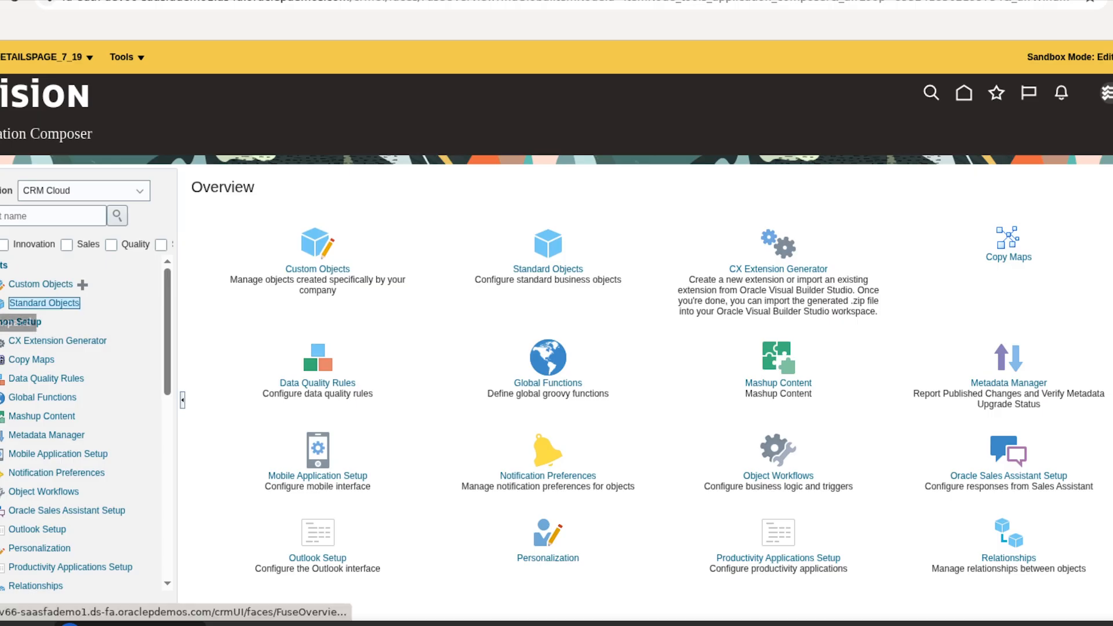
{"action": "left_click", "coordinate": [2, 303]}
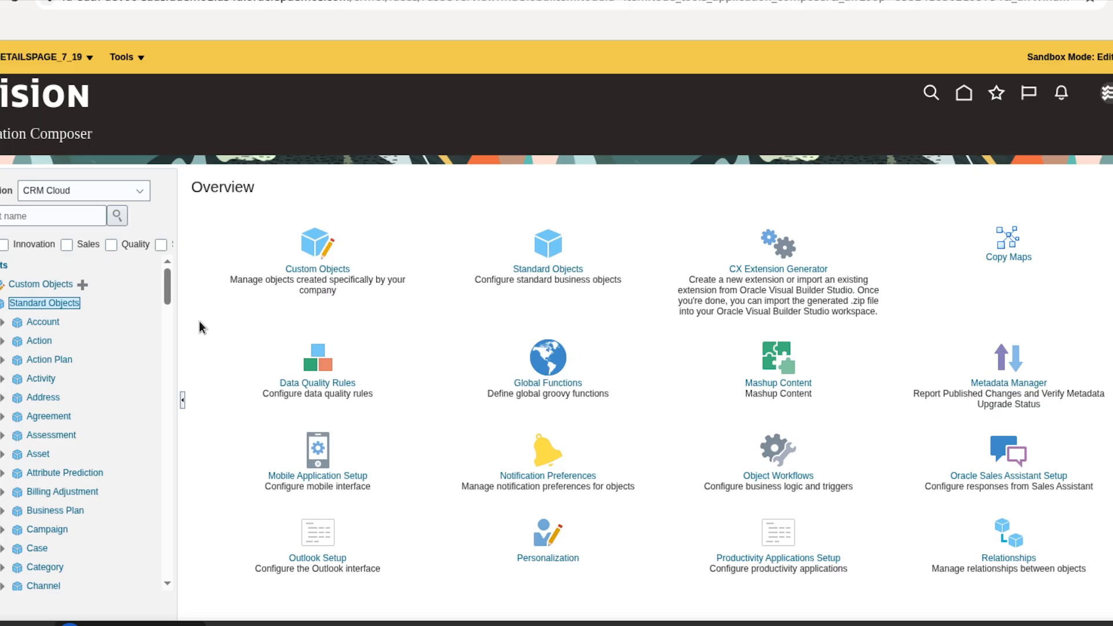
- Find the Service Request standard object, expand it and examine its standard fields
{"action": "scroll", "coordinate": [199, 321], "scroll_direction": "down", "scroll_amount": 13}
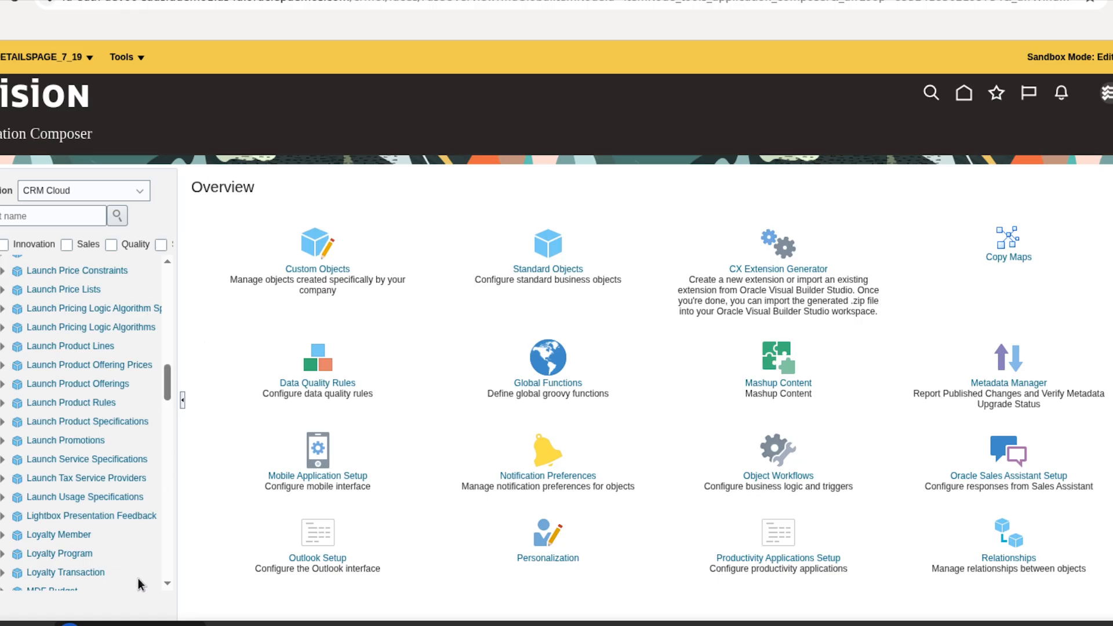
{"action": "scroll", "coordinate": [138, 579], "scroll_direction": "down", "scroll_amount": 15}
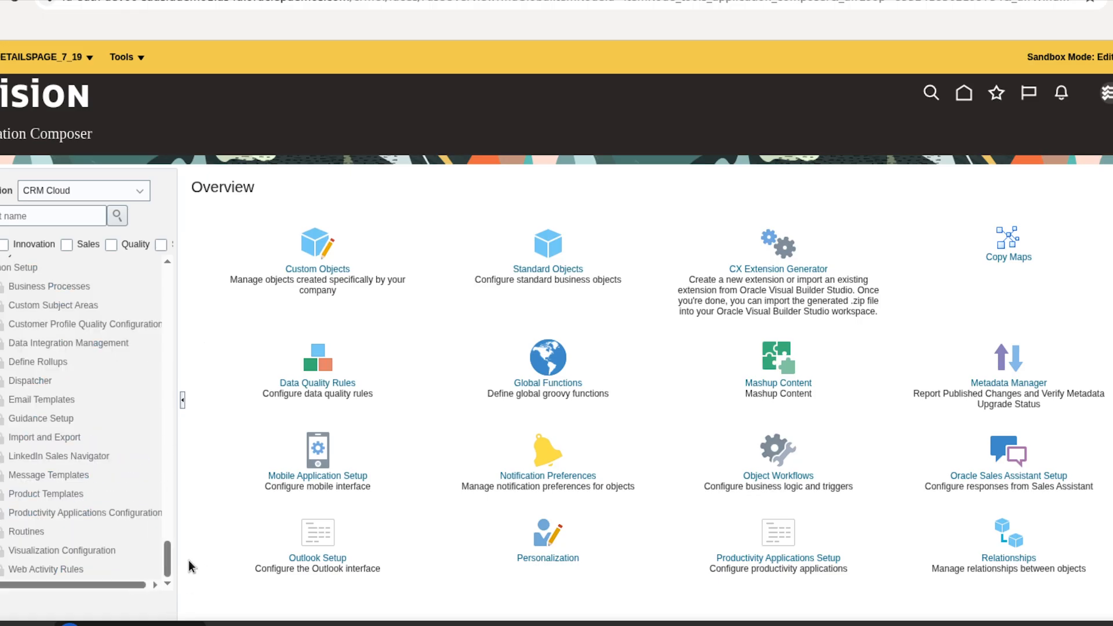
{"action": "left_click_drag", "start_coordinate": [167, 559], "coordinate": [165, 412]}
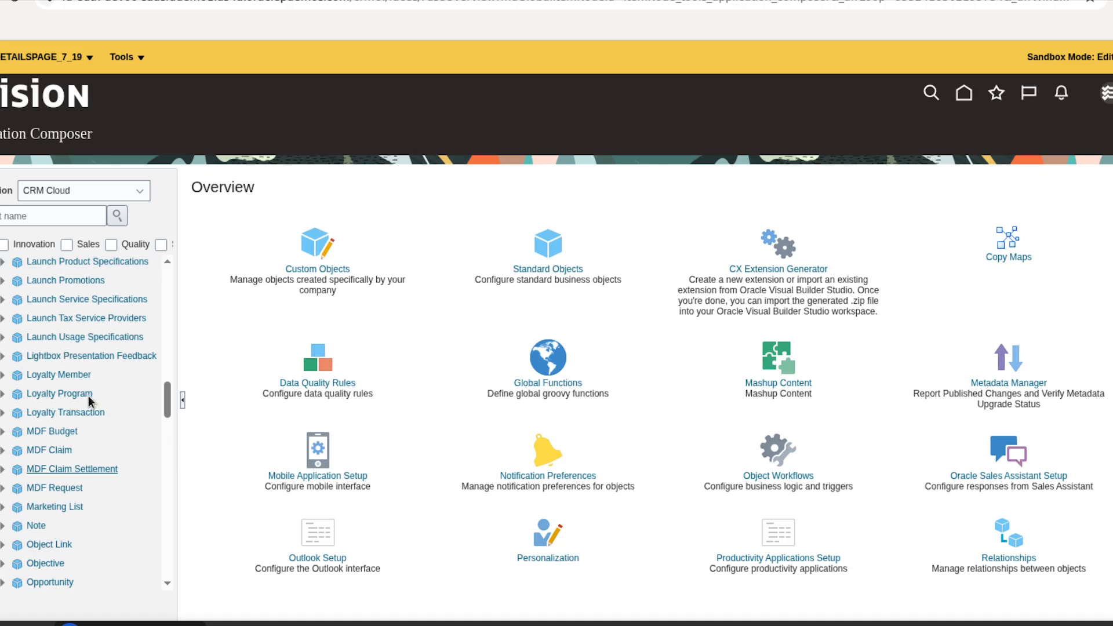
{"action": "left_click_drag", "start_coordinate": [166, 391], "coordinate": [175, 436]}
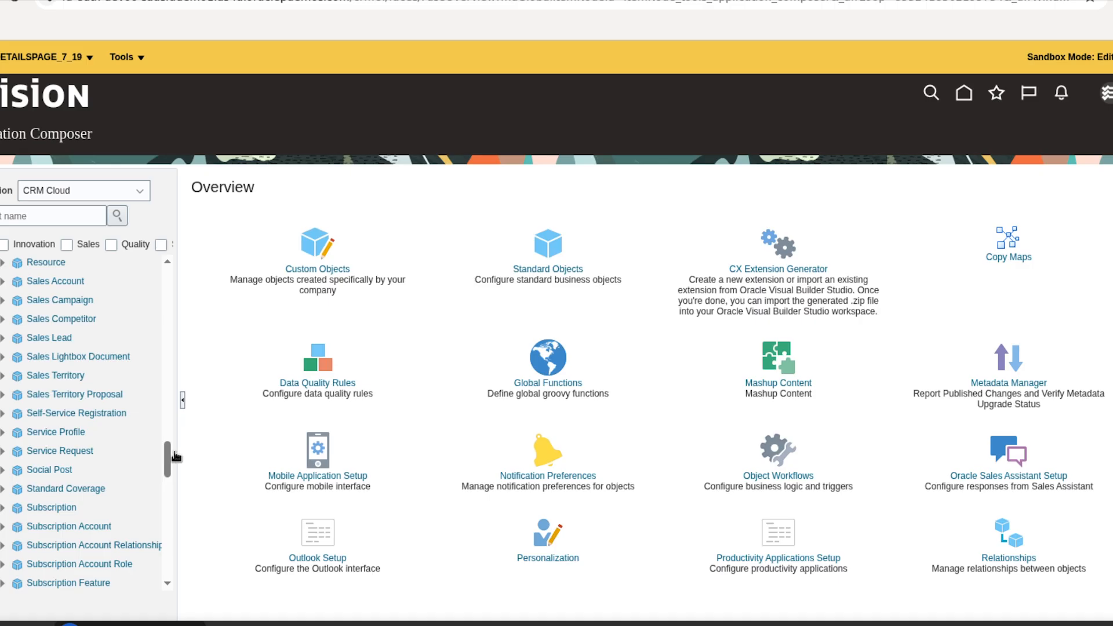
{"action": "left_click", "coordinate": [35, 461]}
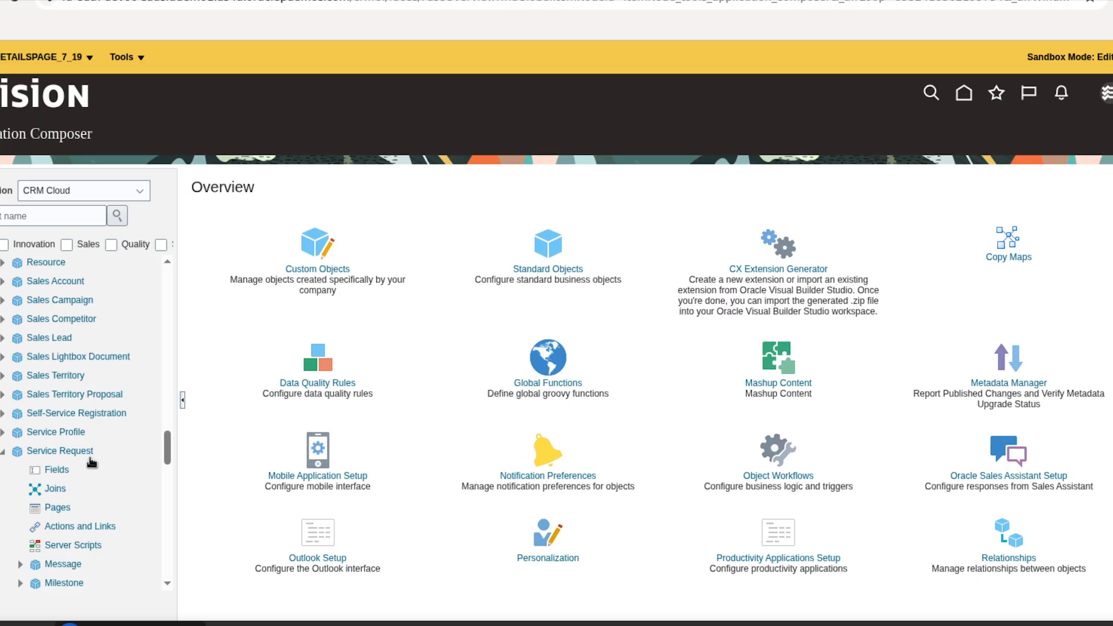
{"action": "left_click", "coordinate": [52, 472]}
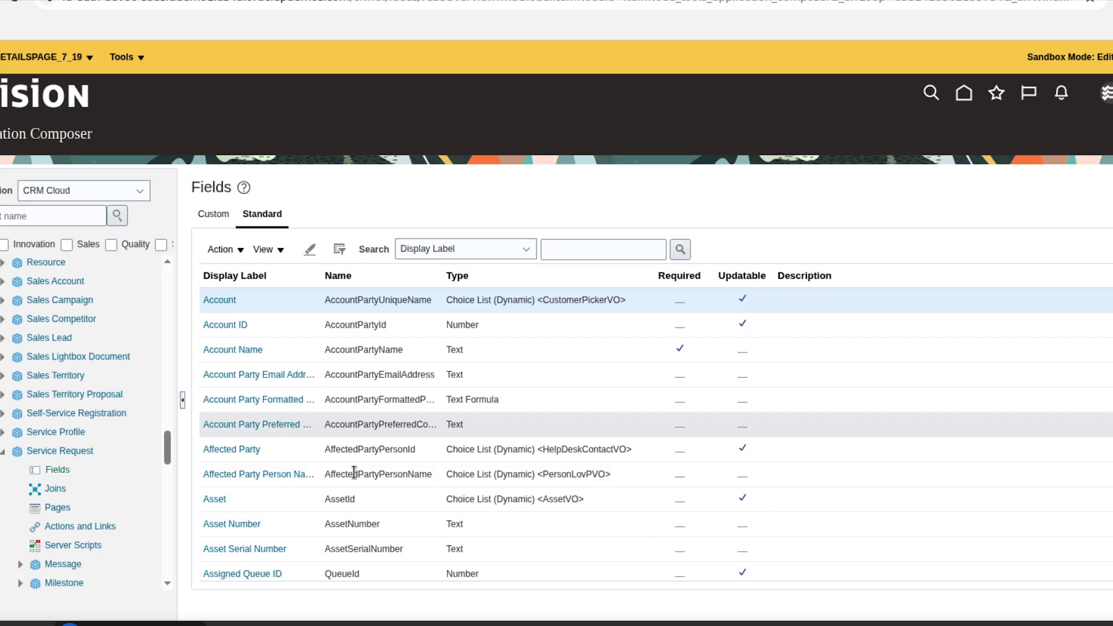
- Open the Service Request pages, view the Create Service Request form configuration of the default creation layout, and cancel without changes
{"action": "left_click", "coordinate": [57, 508]}
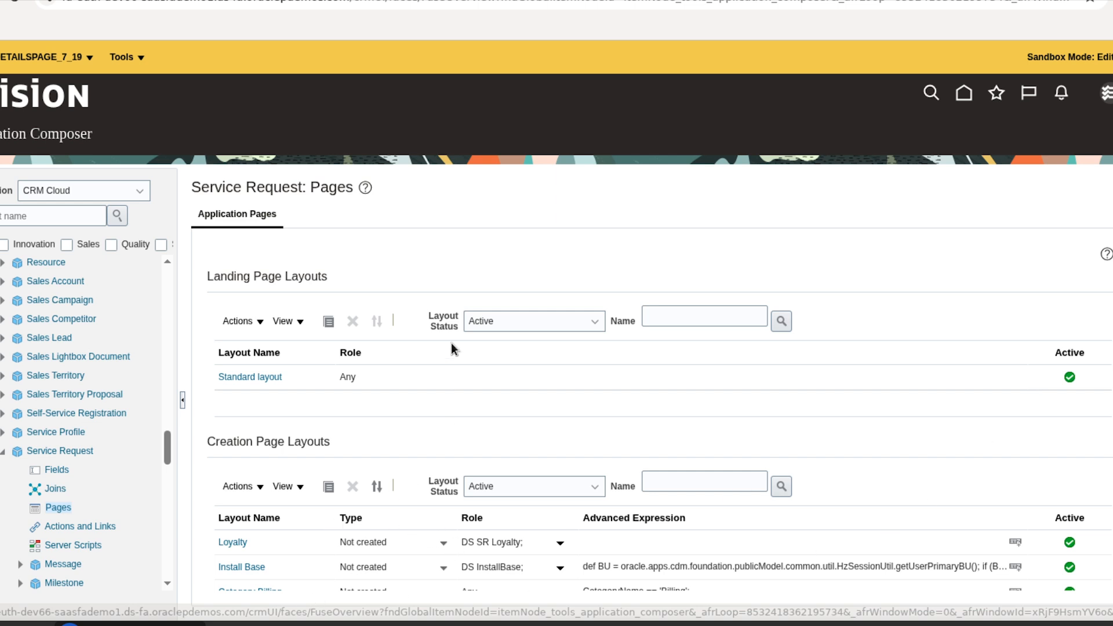
{"action": "scroll", "coordinate": [246, 379], "scroll_direction": "down", "scroll_amount": 10}
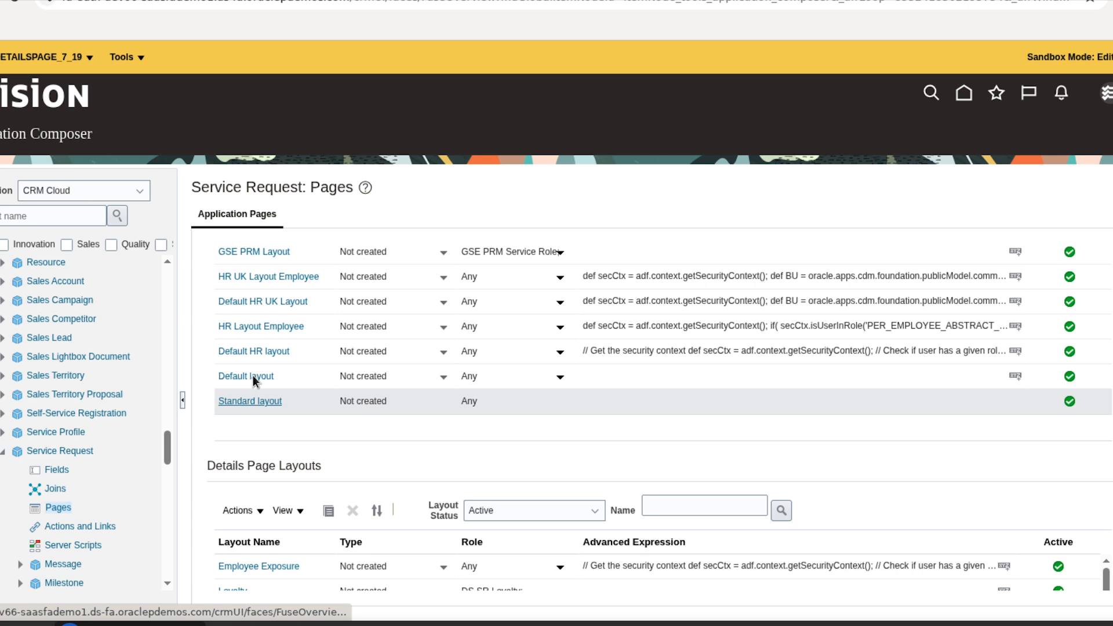
{"action": "left_click", "coordinate": [341, 370]}
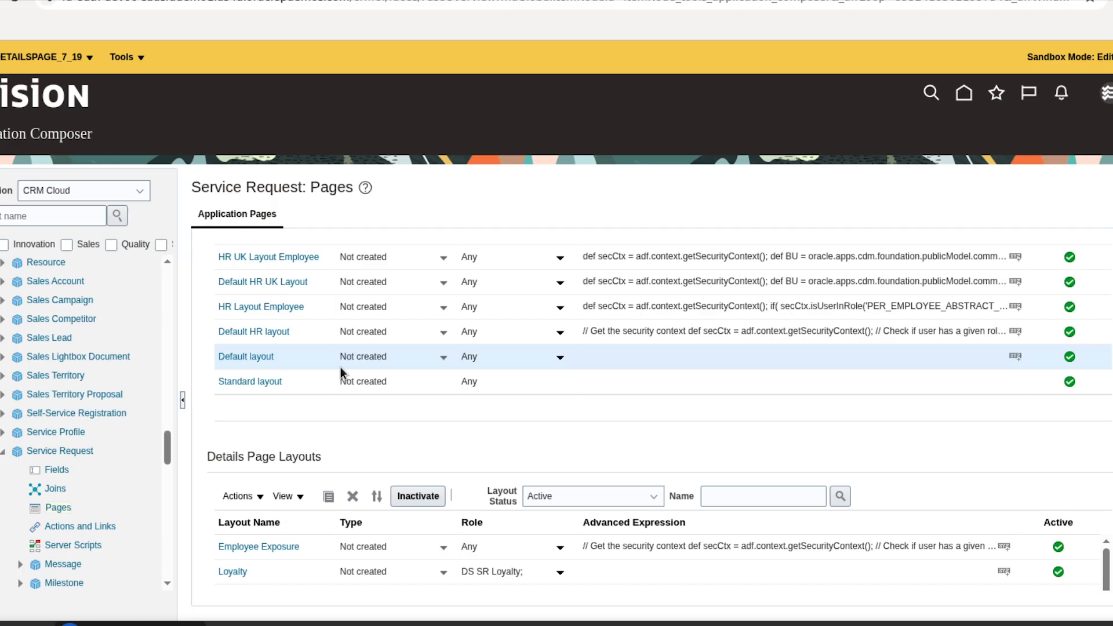
{"action": "left_click", "coordinate": [258, 357]}
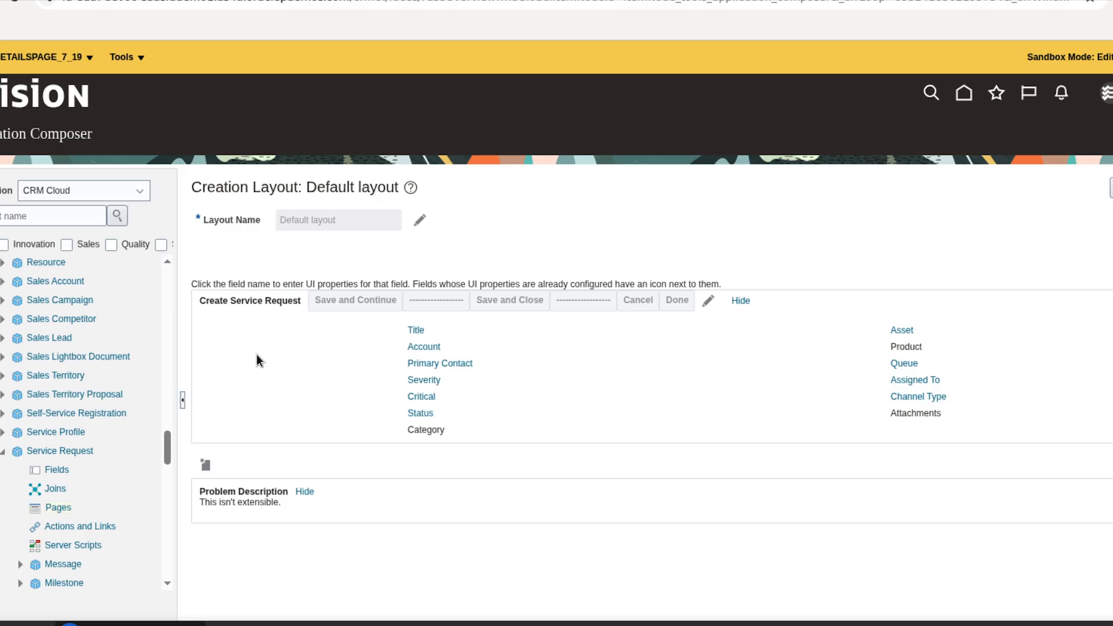
{"action": "left_click", "coordinate": [707, 305]}
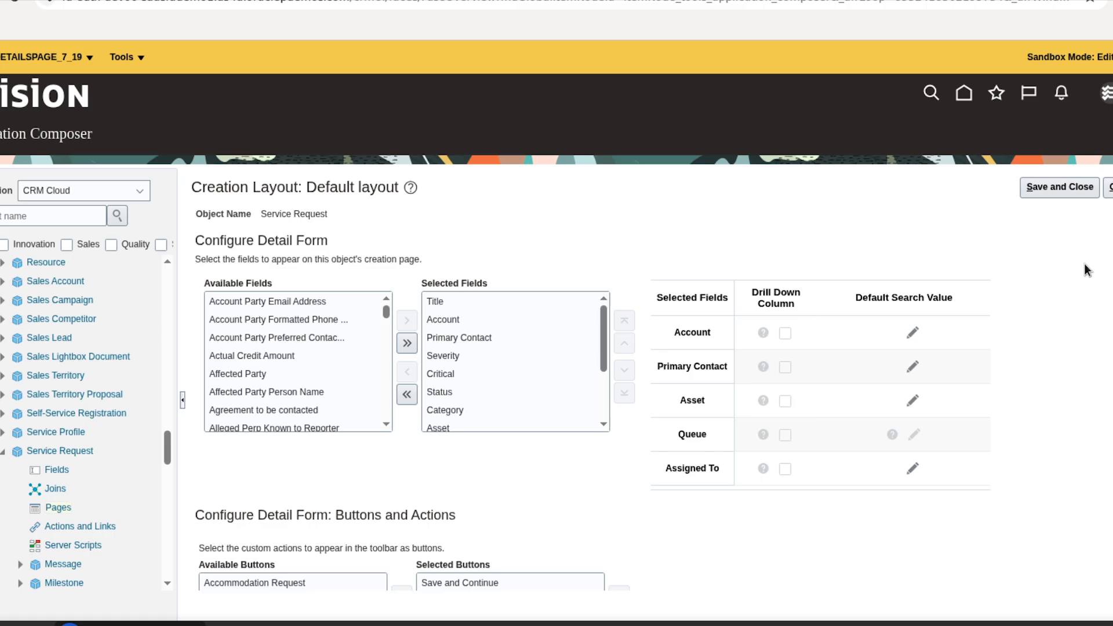
{"action": "left_click", "coordinate": [1108, 187]}
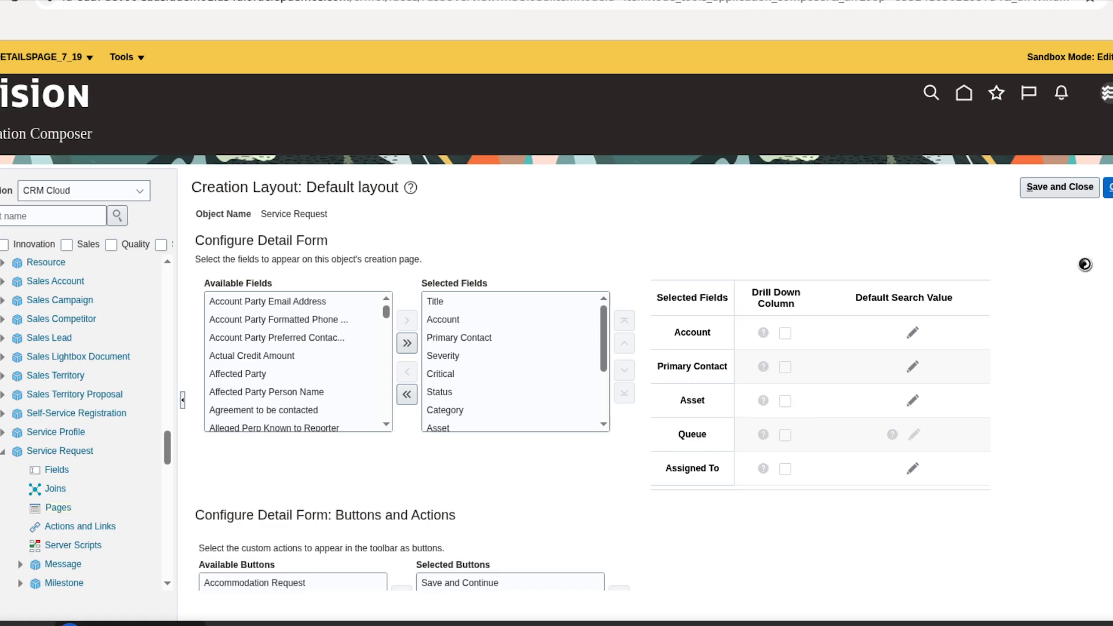